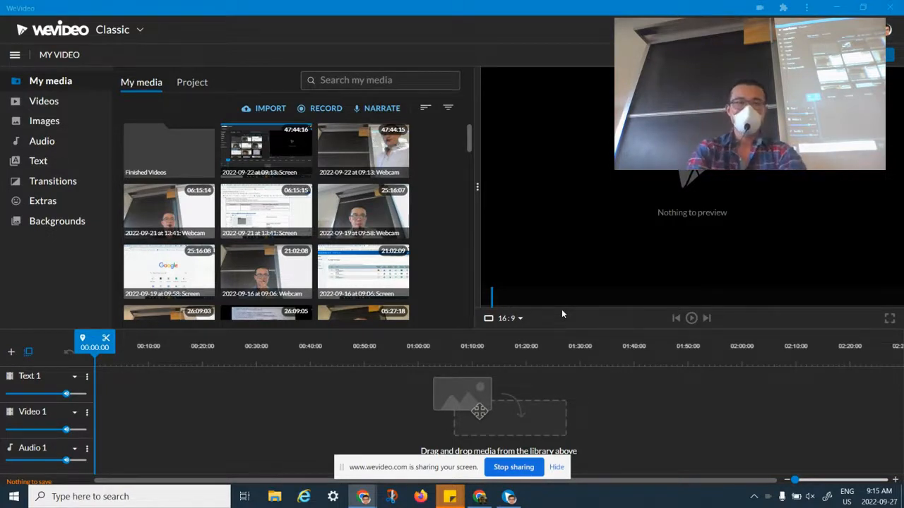
Step: Switch to the biology unit planner in the browser and open its link for getting online Microsoft Office
key(alt+Tab)
key(alt+Tab)
key(alt+Tab)
key(alt+Tab)
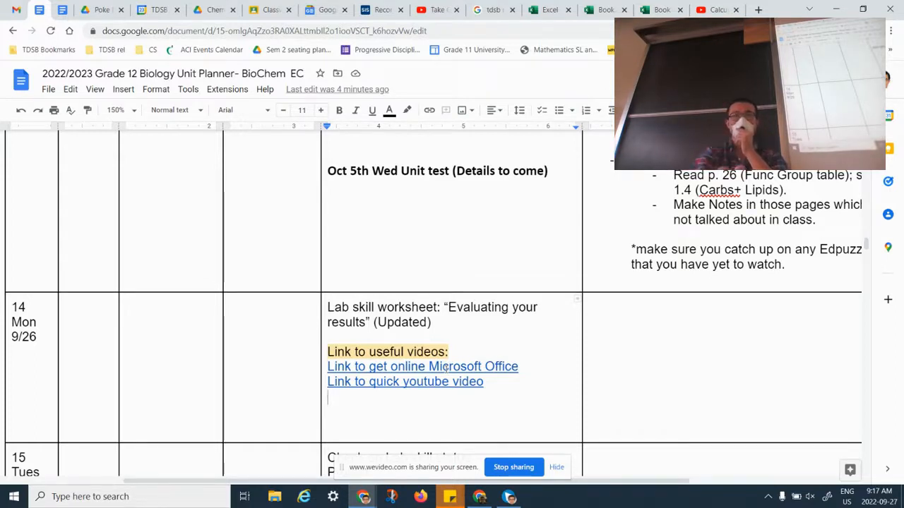
key(ctrl+z)
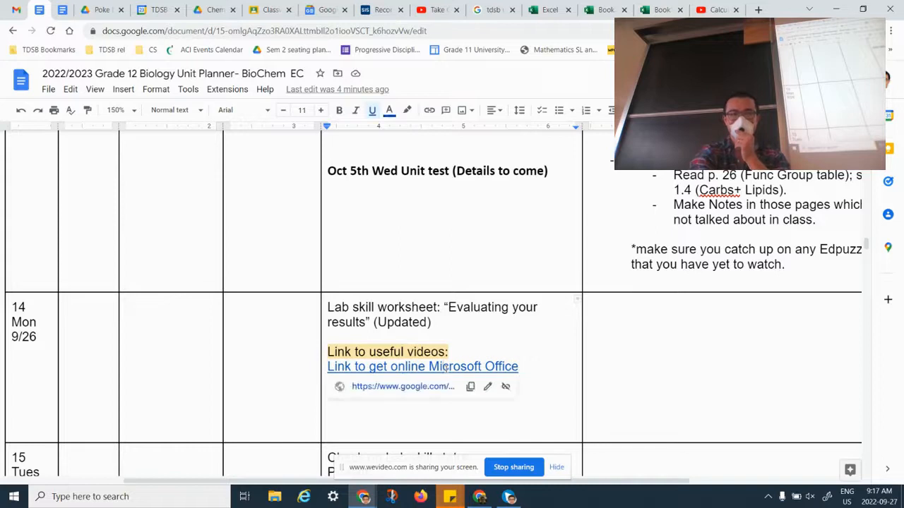
click(406, 387)
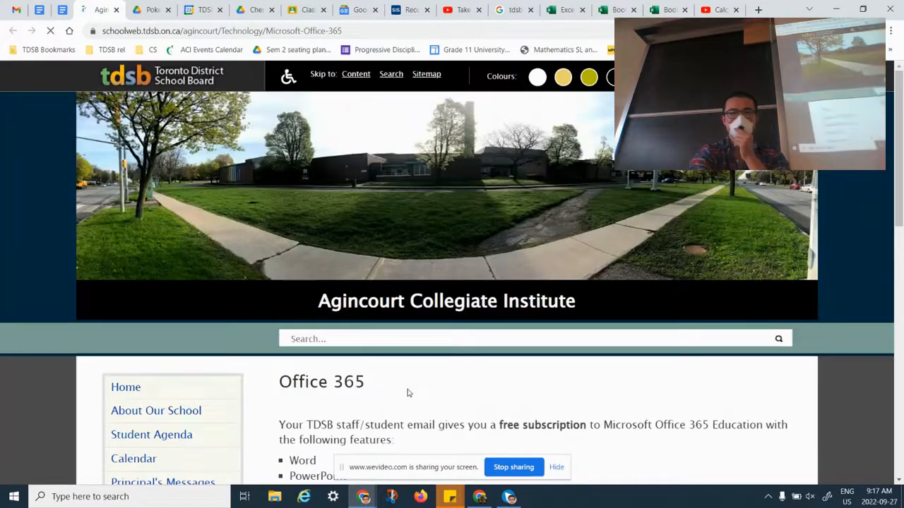
Step: Review the school page's Office 365 features and installation instructions, and open the linked Office 365 site
scroll(410, 393, down, 4)
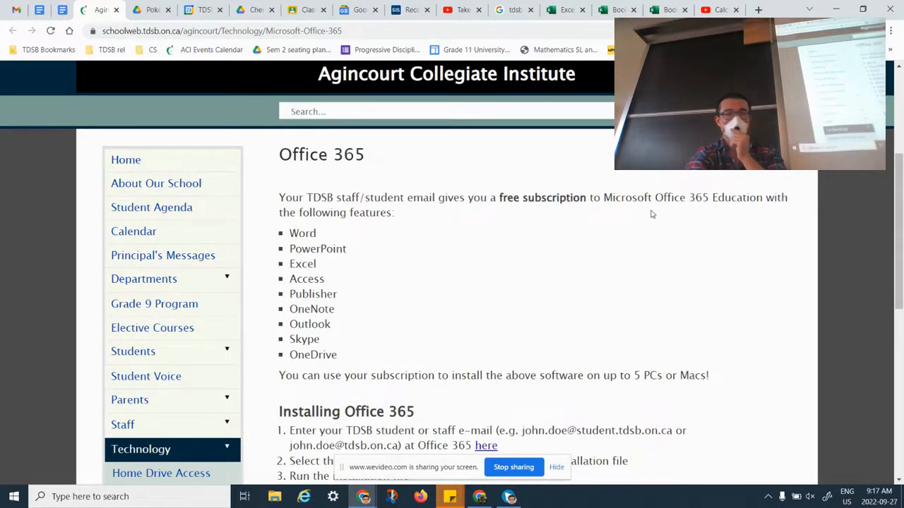
scroll(651, 213, down, 2)
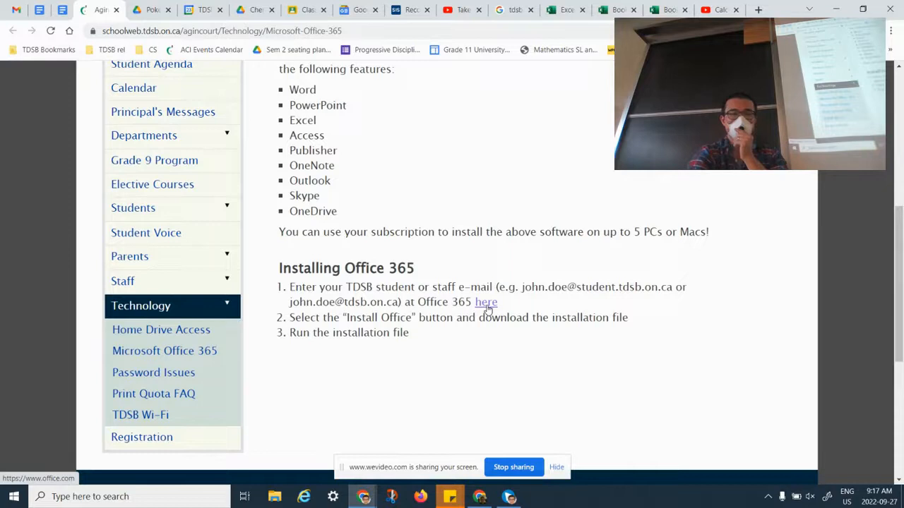
click(486, 306)
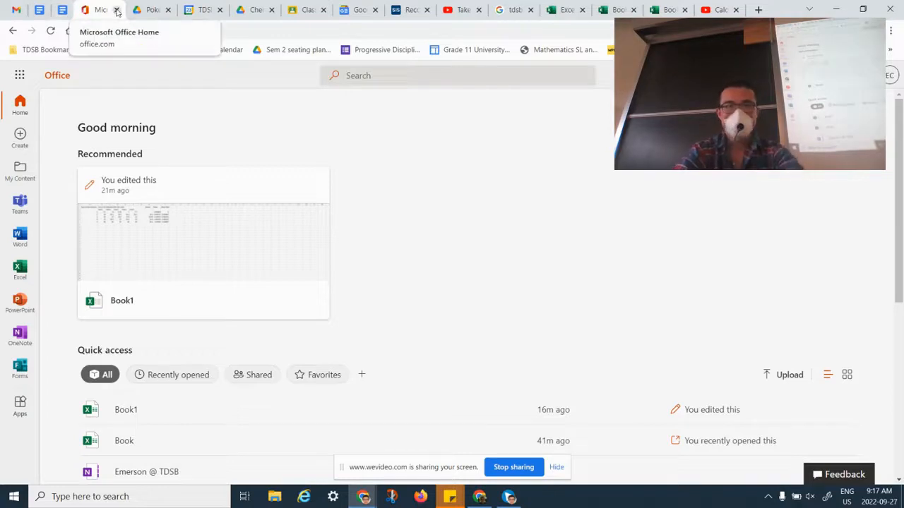
Step: Close the Office home page and the extra workbook showing new templates, and bring up Sheet1 (2) of Book1
click(117, 10)
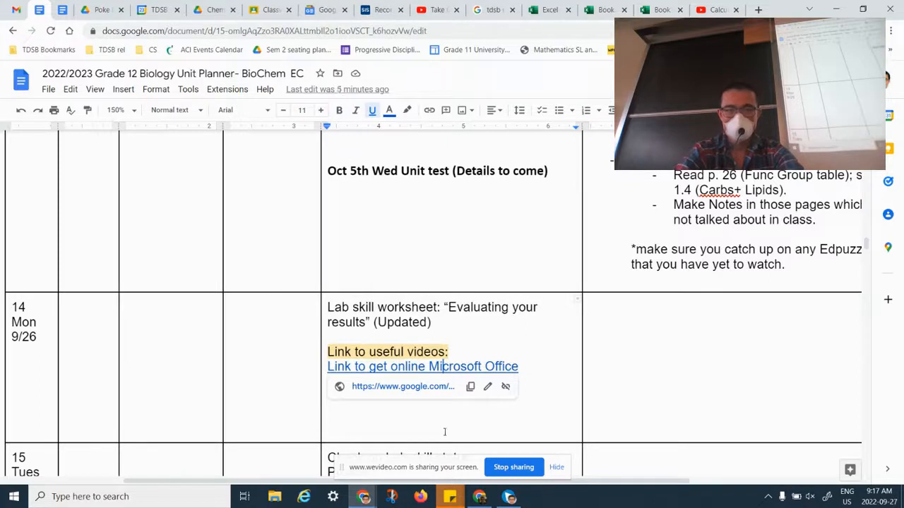
click(554, 10)
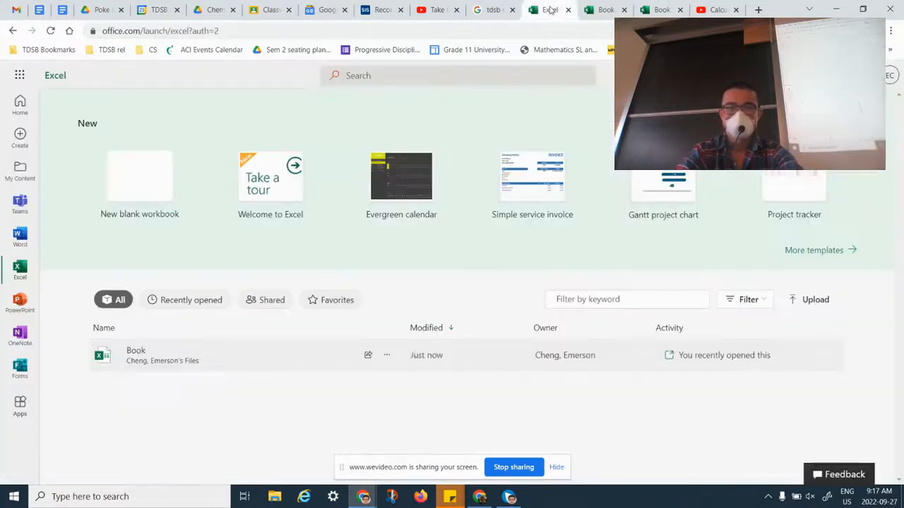
click(586, 10)
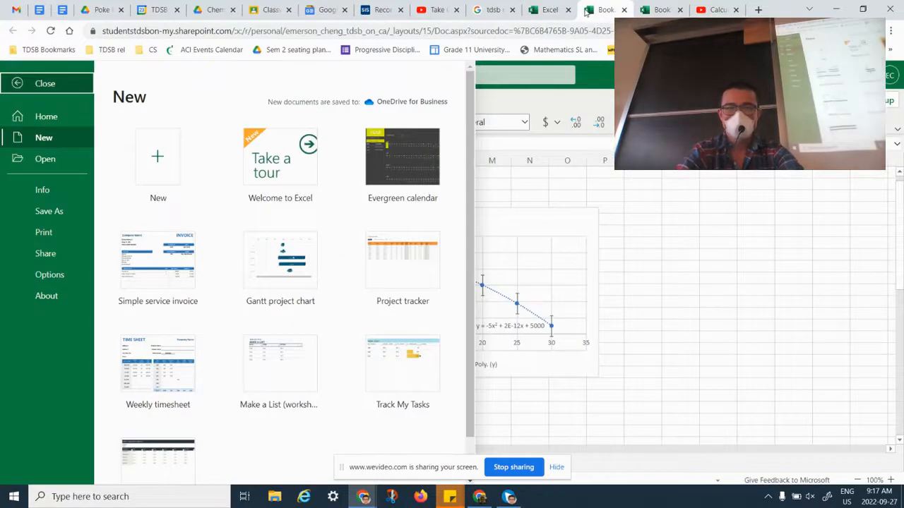
click(625, 11)
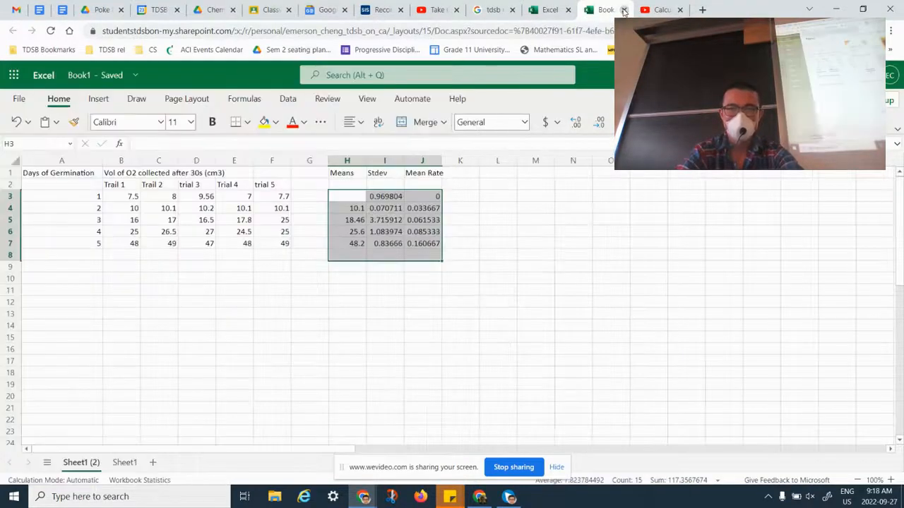
click(118, 462)
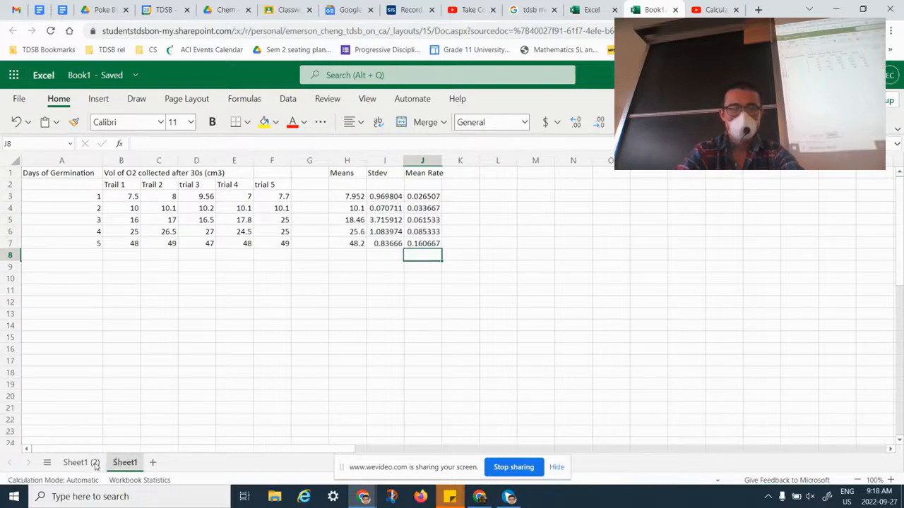
click(81, 462)
Step: Clear the calculated averages from the Means column, cells H3:H7, on Sheet1 (2)
key(BackSpace)
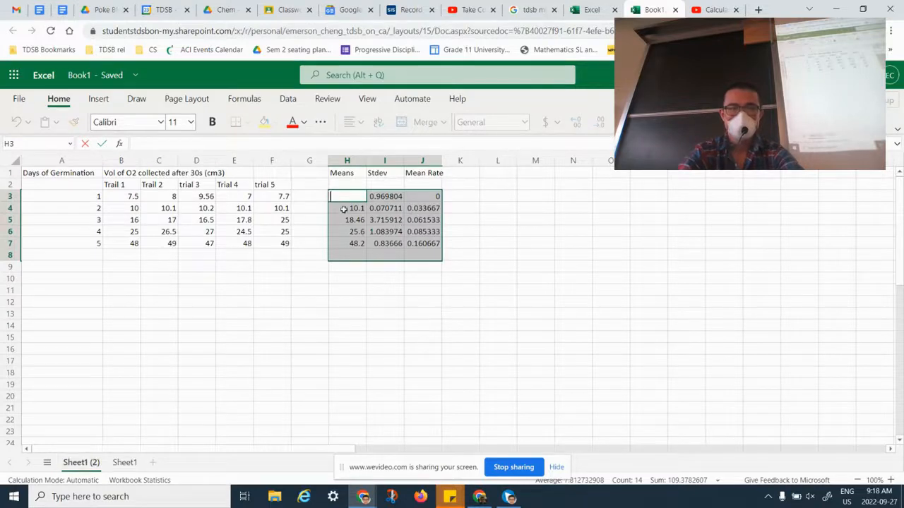
right_click(428, 250)
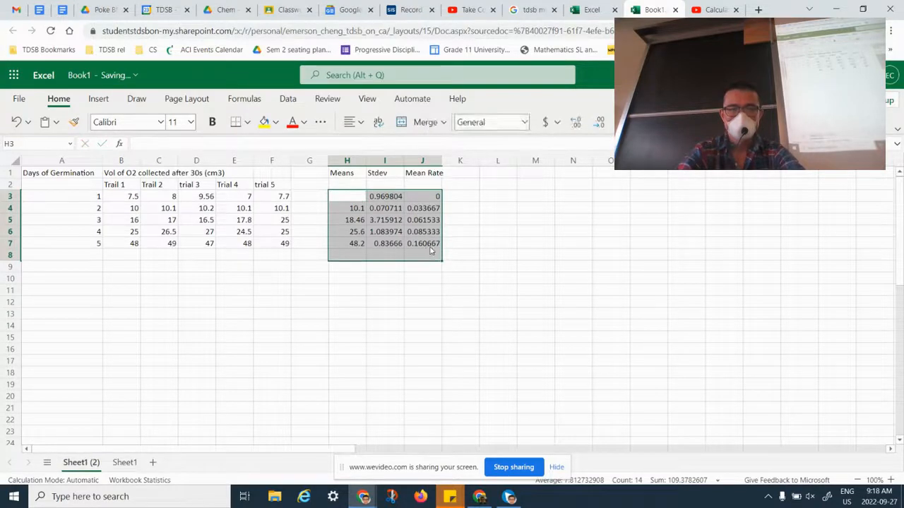
right_click(429, 250)
key(Escape)
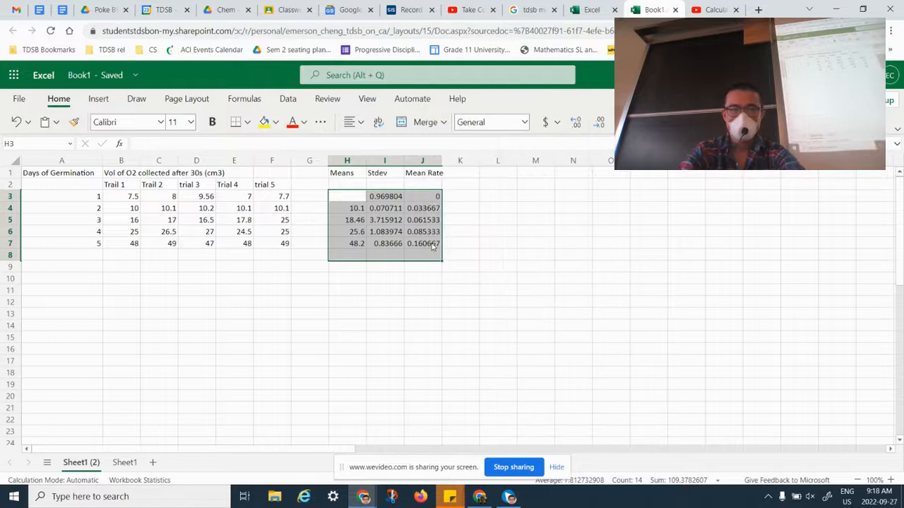
key(Down)
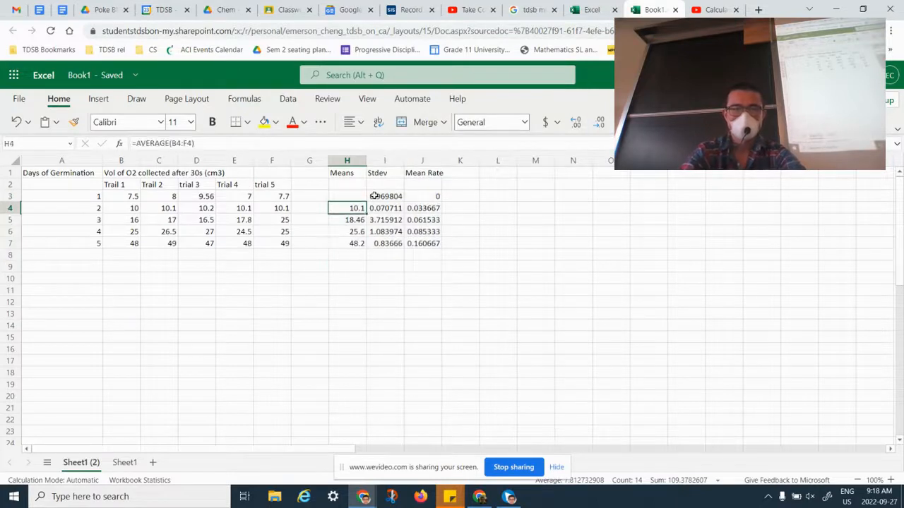
key(Delete)
key(Right)
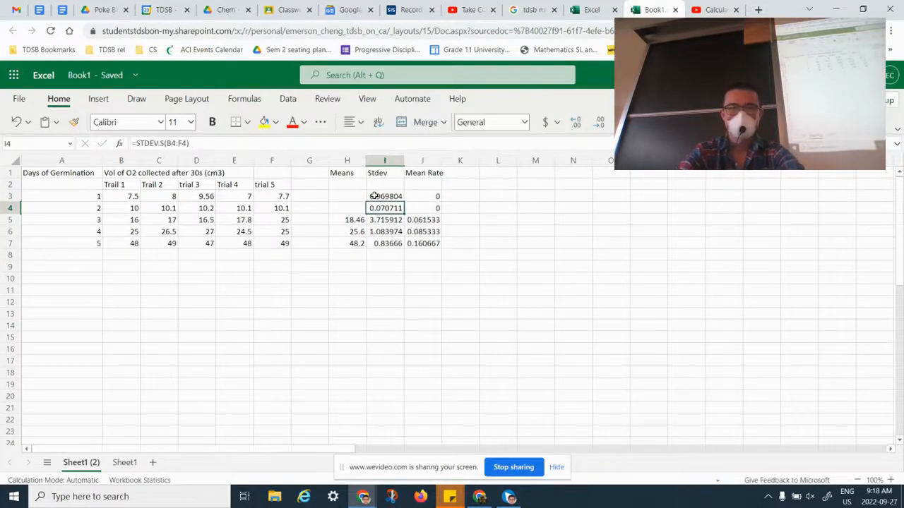
key(Left)
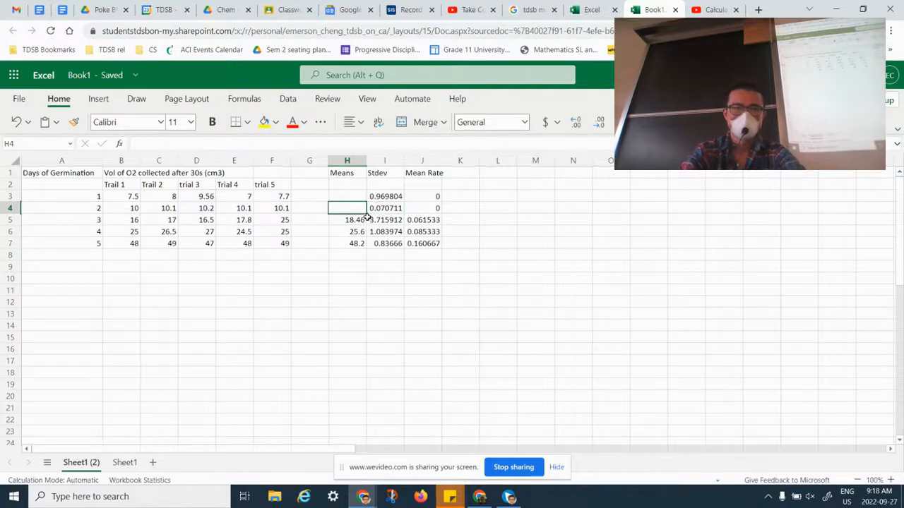
mouse_move(367, 212)
mouse_down()
mouse_move(373, 247)
mouse_move(357, 206)
mouse_move(382, 209)
mouse_up()
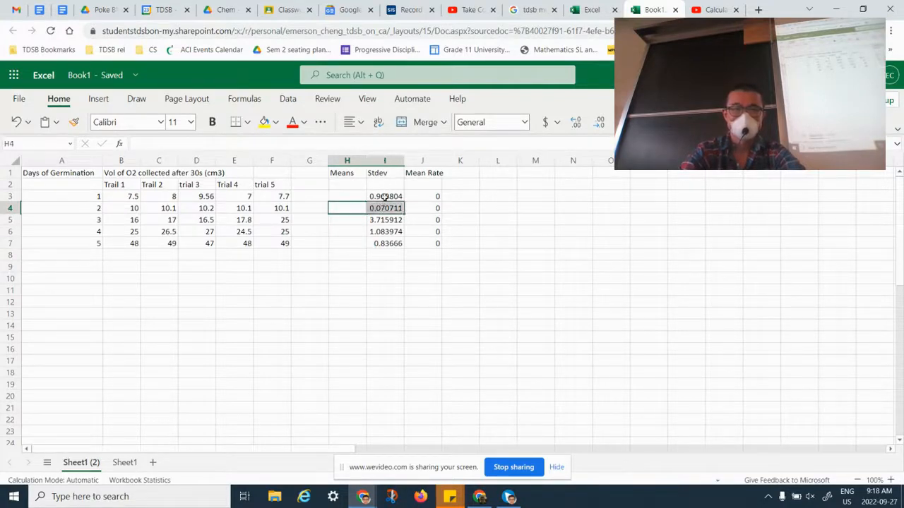
Step: Clear the standard deviation in I3 and the stray formula in I8 of the Stdev column
click(385, 196)
click(408, 205)
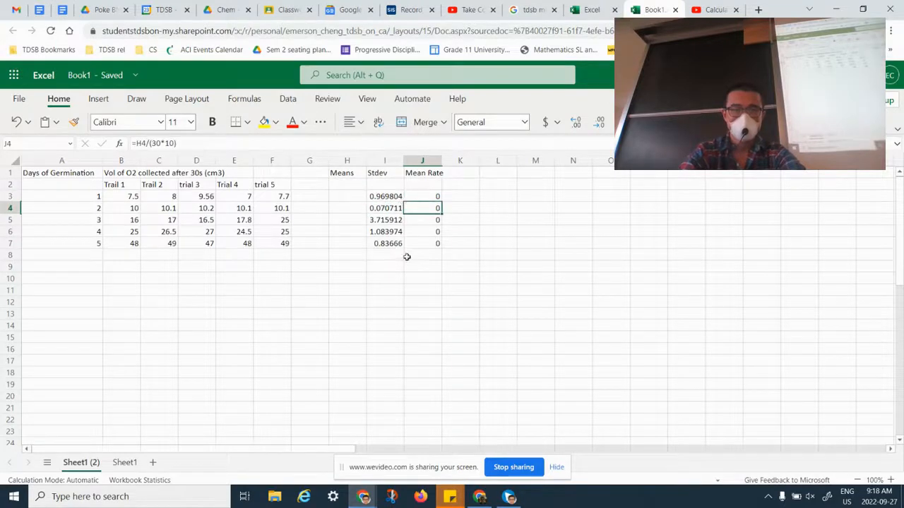
right_click(406, 255)
click(379, 192)
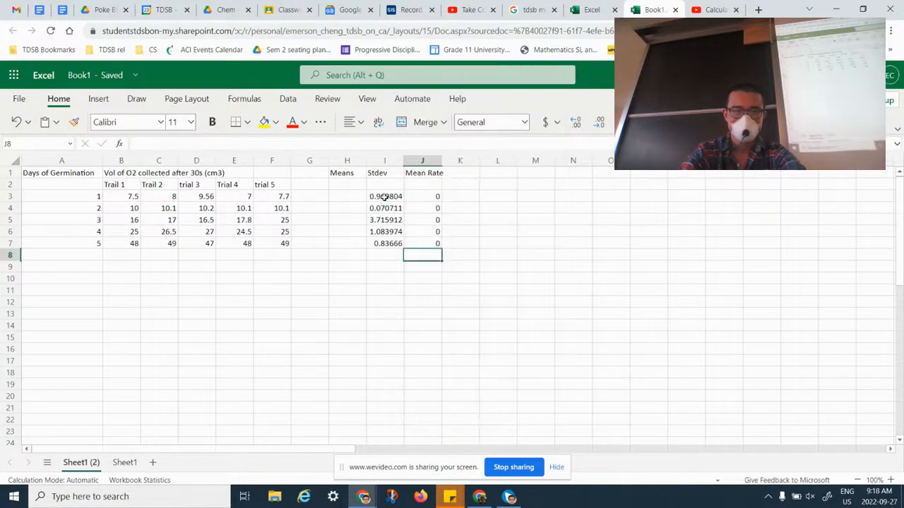
click(384, 198)
drag(406, 200, 399, 256)
key(Return)
key(Return)
key(Return)
key(Return)
key(Return)
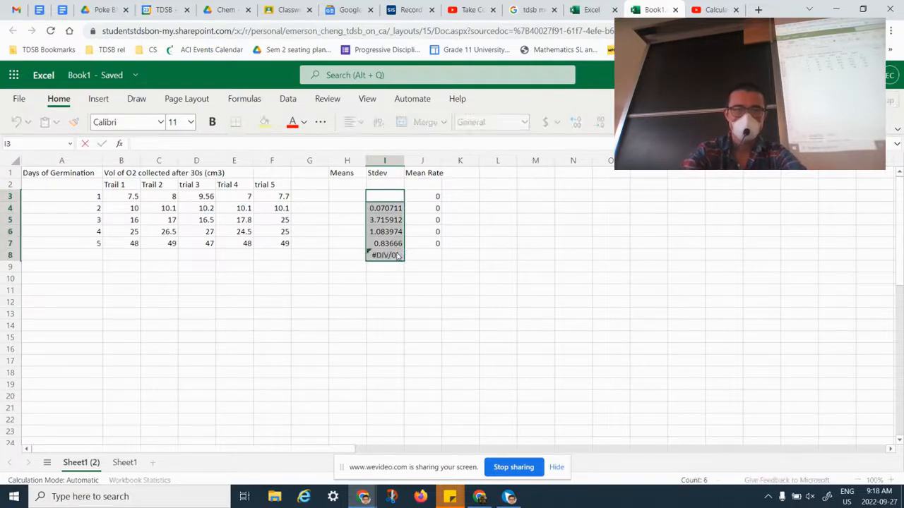
key(BackSpace)
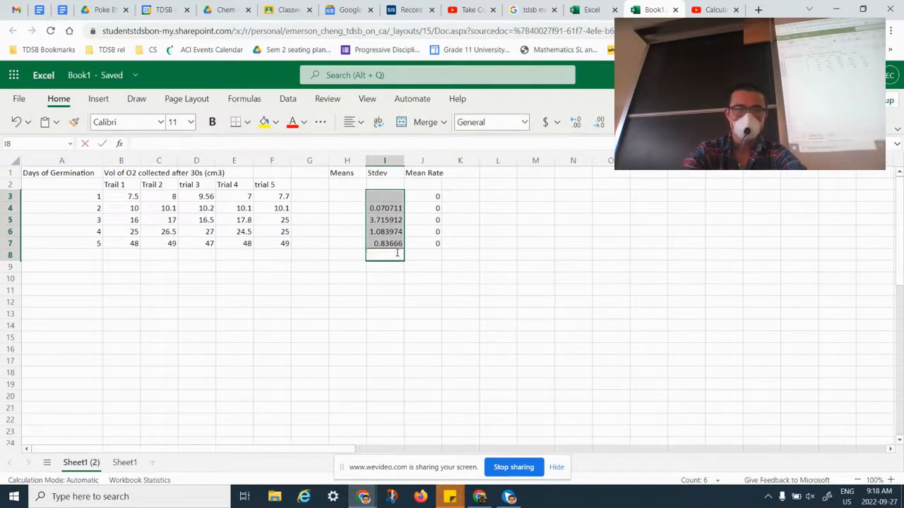
Step: Clear the remaining standard deviation formulas from cells I4:I7
key(Up)
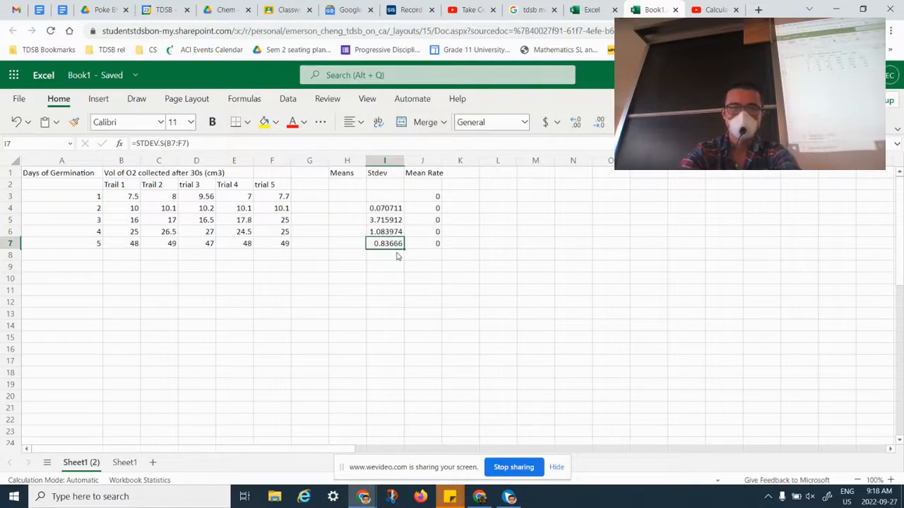
key(BackSpace)
key(Up)
key(BackSpace)
key(Up)
key(BackSpace)
key(Up)
key(BackSpace)
key(Up)
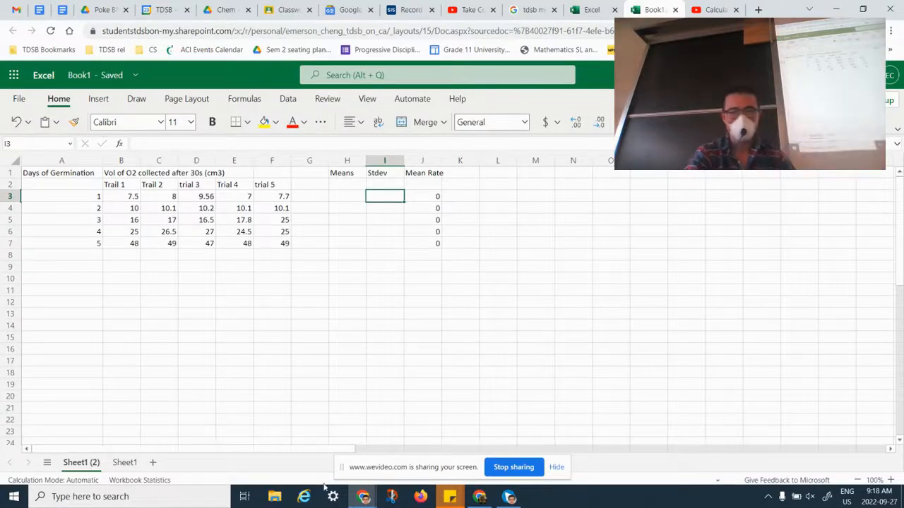
Step: Open the Camera app to examine the printed mung bean data table, and return to the Excel workbook
click(14, 494)
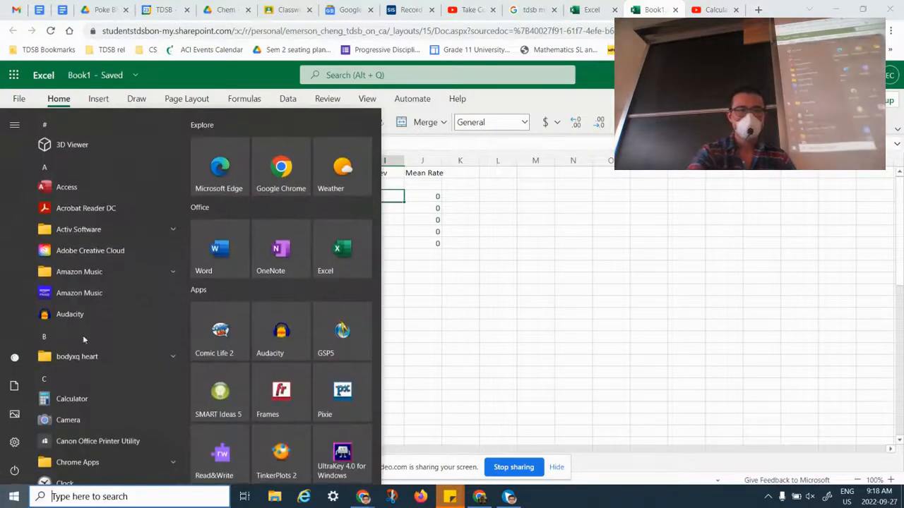
click(78, 422)
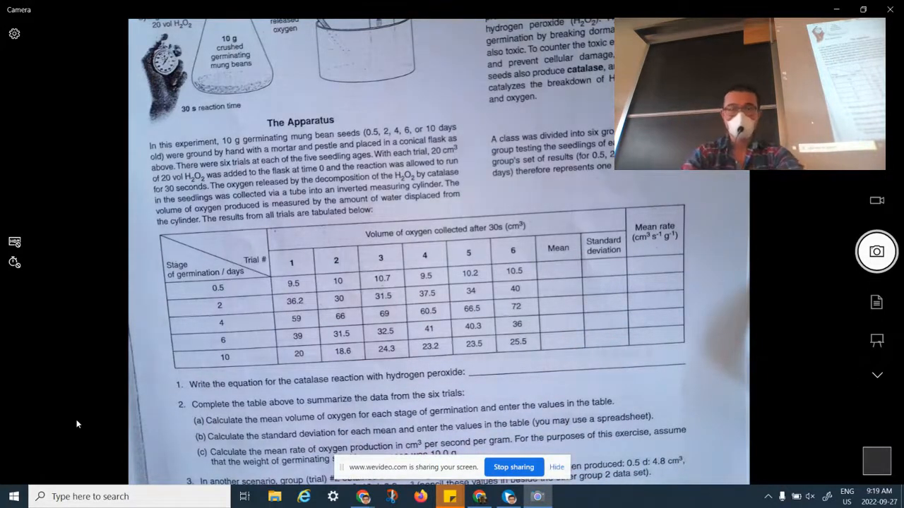
key(alt+Tab)
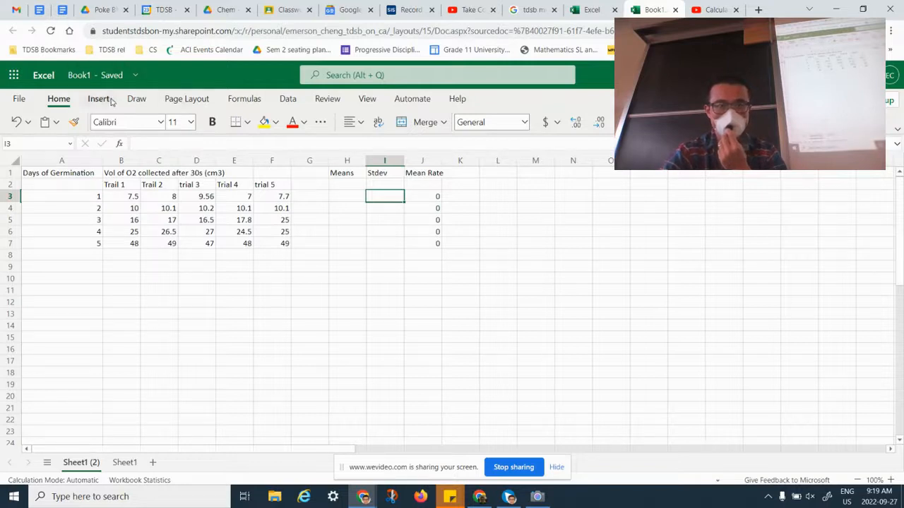
Step: Calculate the mean of the five day 1 trials in H3 using AVERAGE over B3:F3
click(891, 481)
click(892, 481)
click(893, 481)
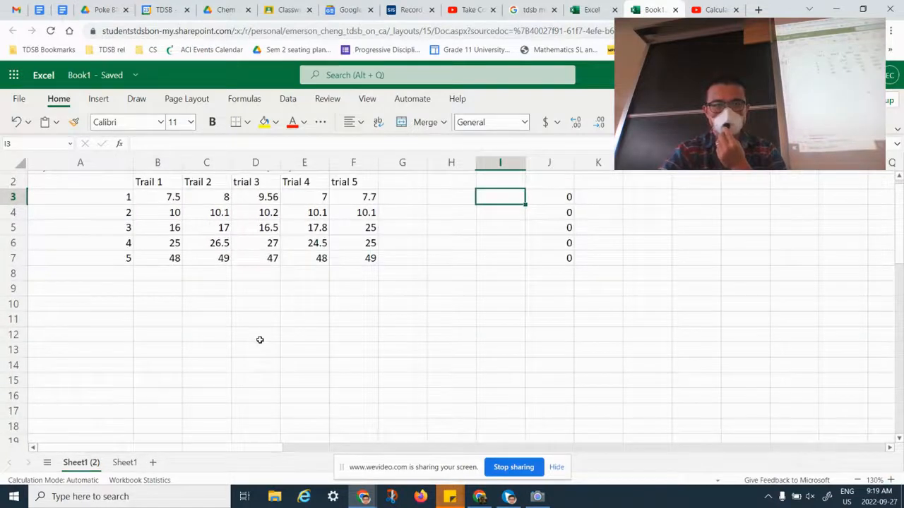
scroll(259, 339, up, 1)
click(455, 207)
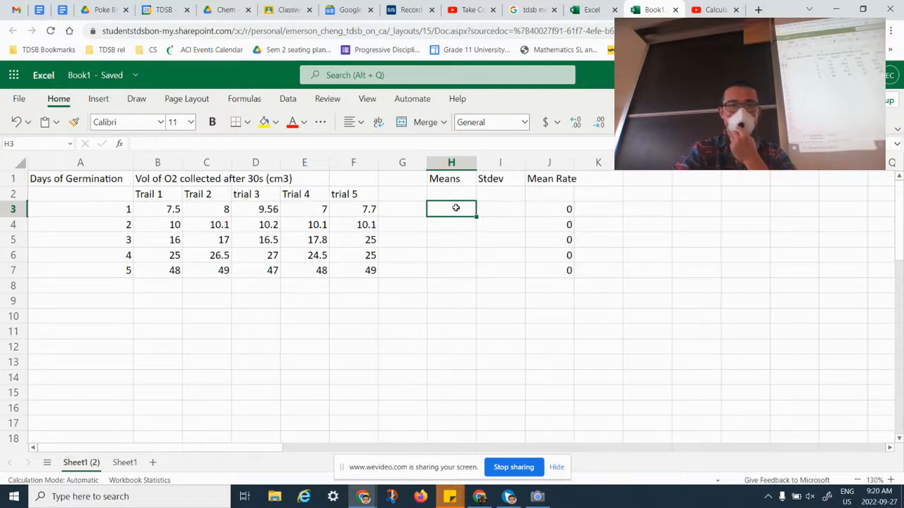
text(=)
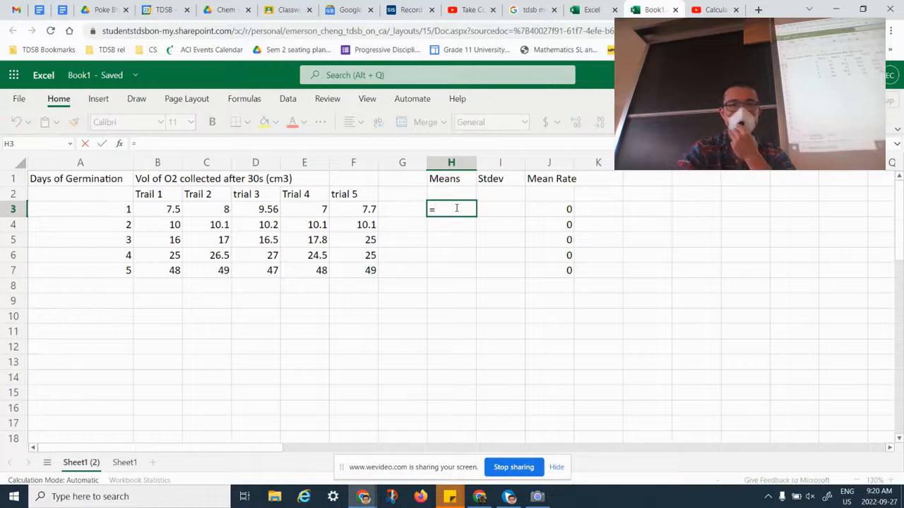
text(aver)
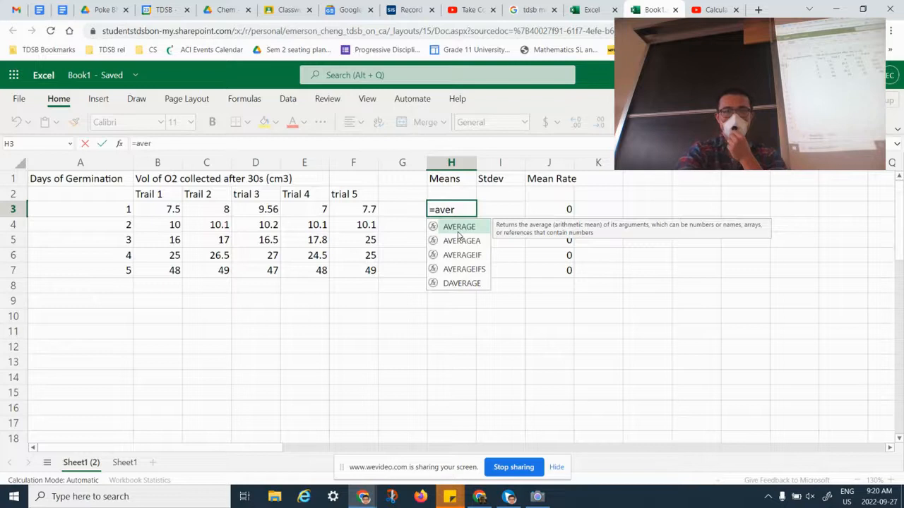
text(age)
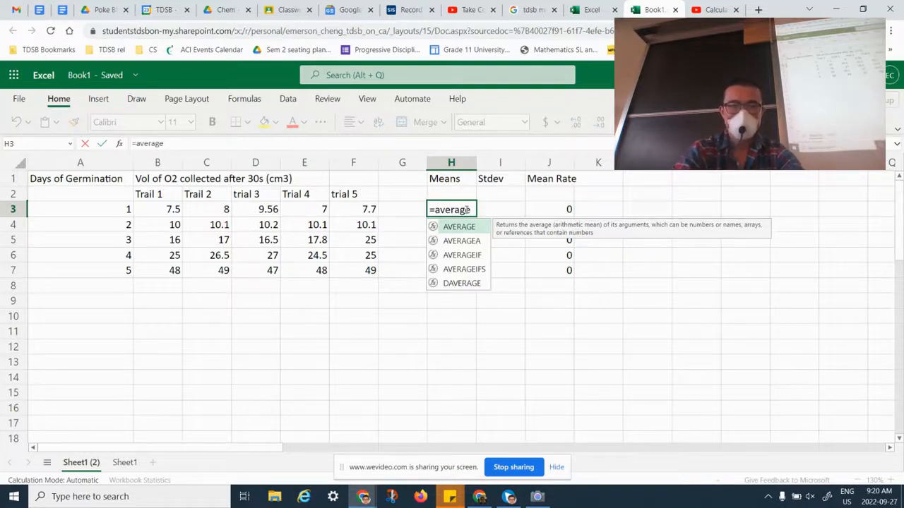
text(()
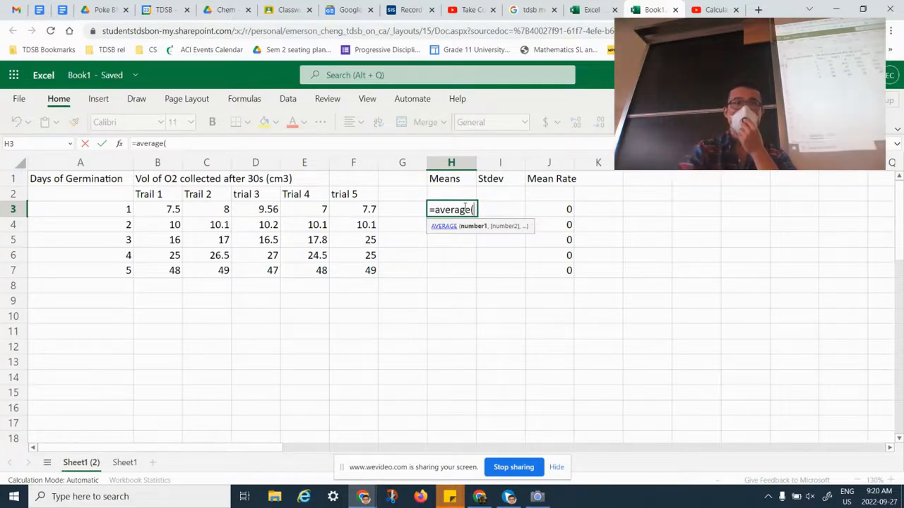
drag(166, 209, 362, 208)
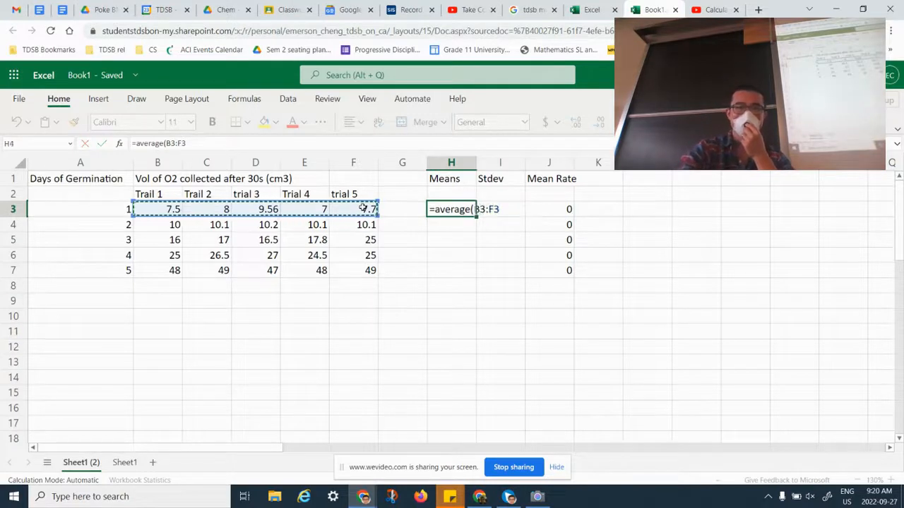
key(Return)
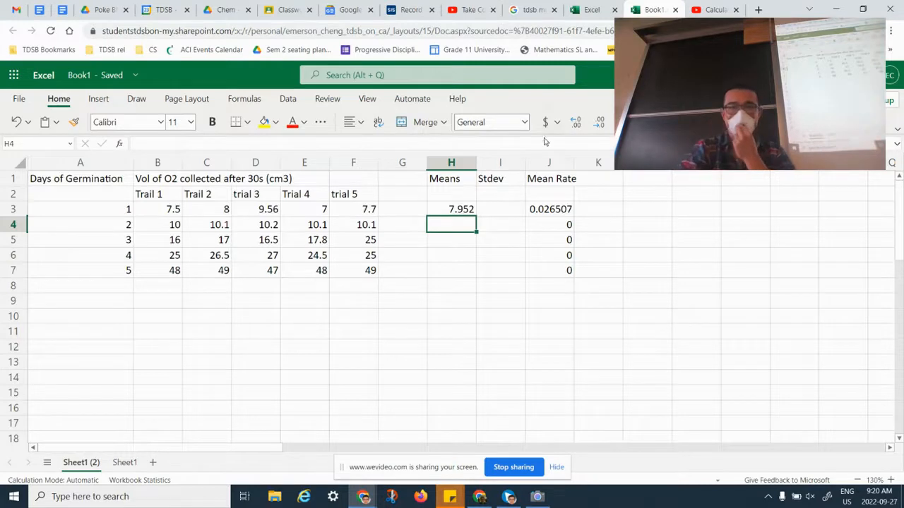
Step: Fill the AVERAGE formula from H3 down through H7 to calculate the means for days 2 to 5
click(467, 212)
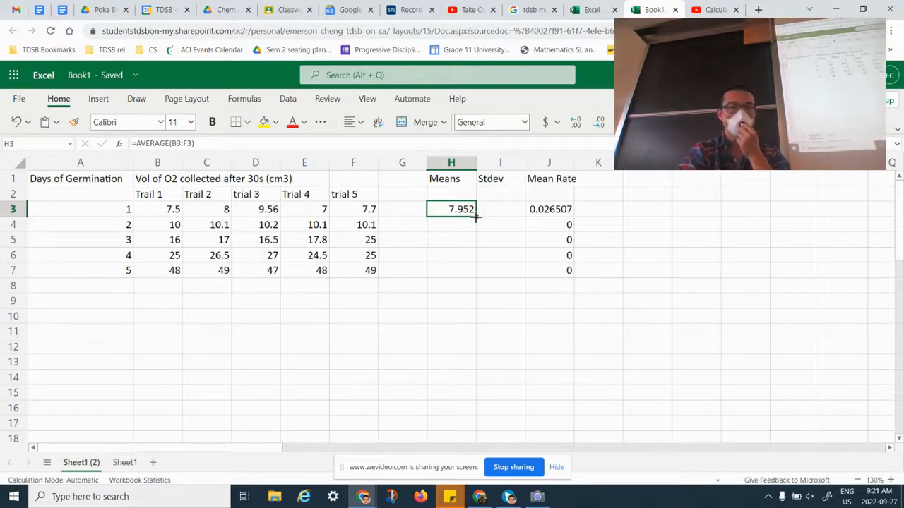
drag(476, 218, 470, 276)
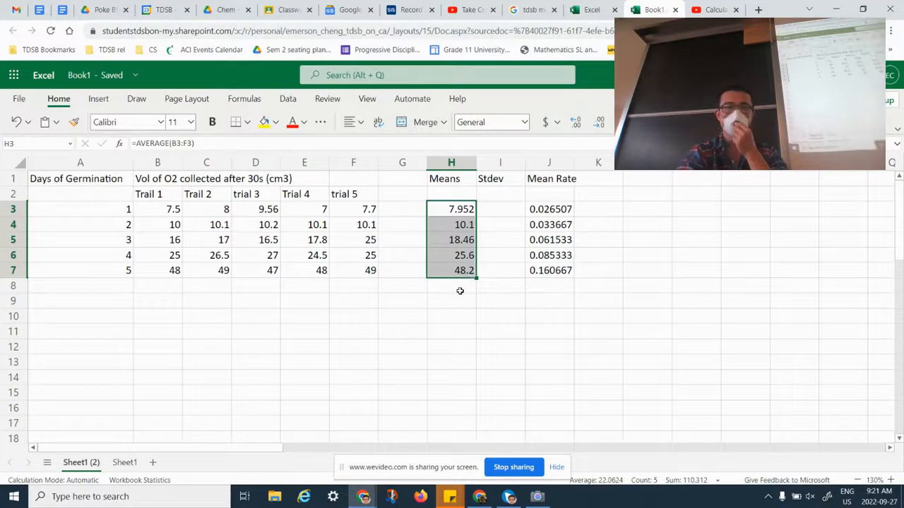
click(460, 291)
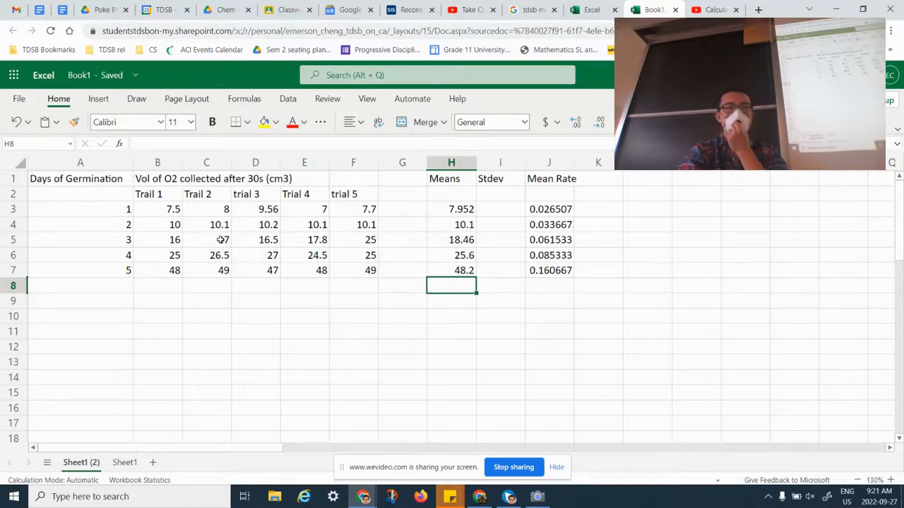
Step: Exclude the trial 5 outlier from the day 3 mean by changing the AVERAGE range in H5 to B5:E5
click(363, 241)
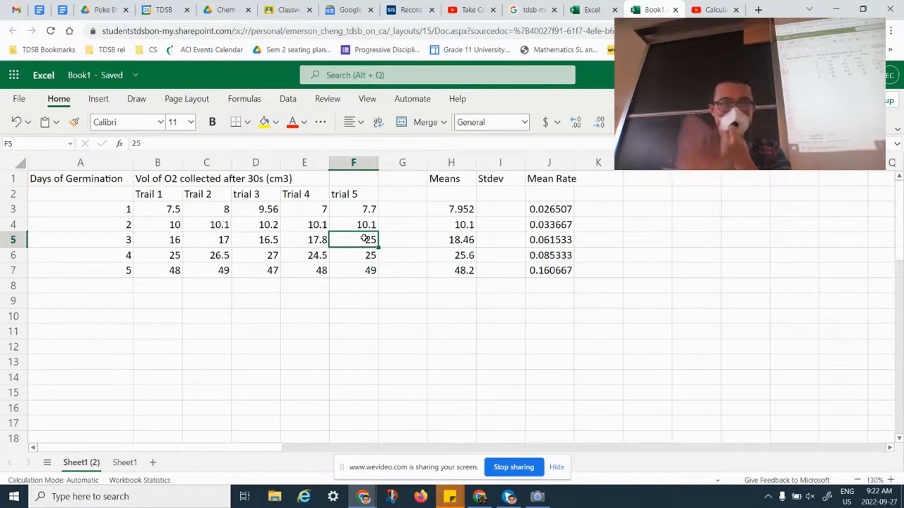
click(469, 240)
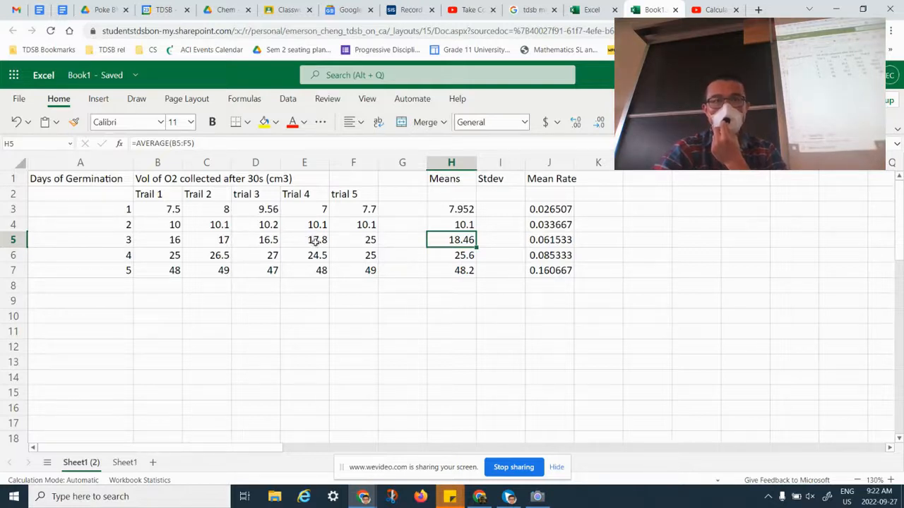
click(187, 143)
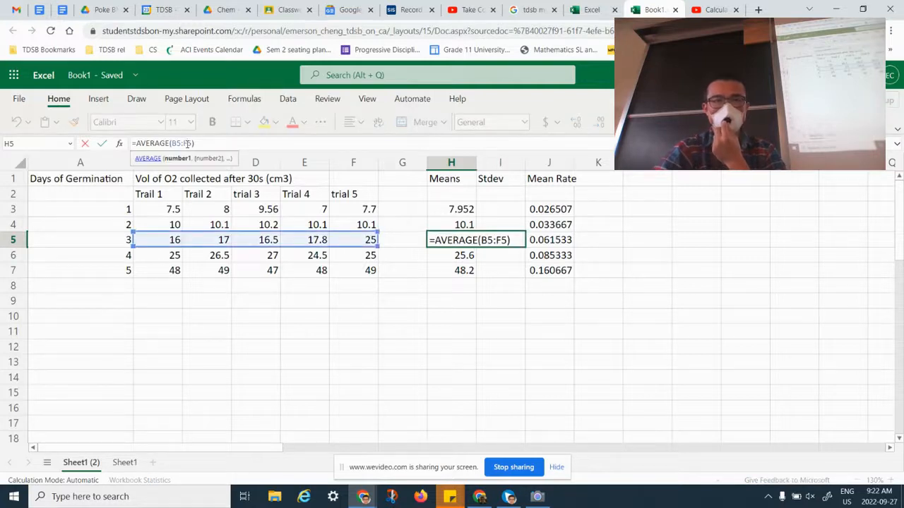
key(BackSpace)
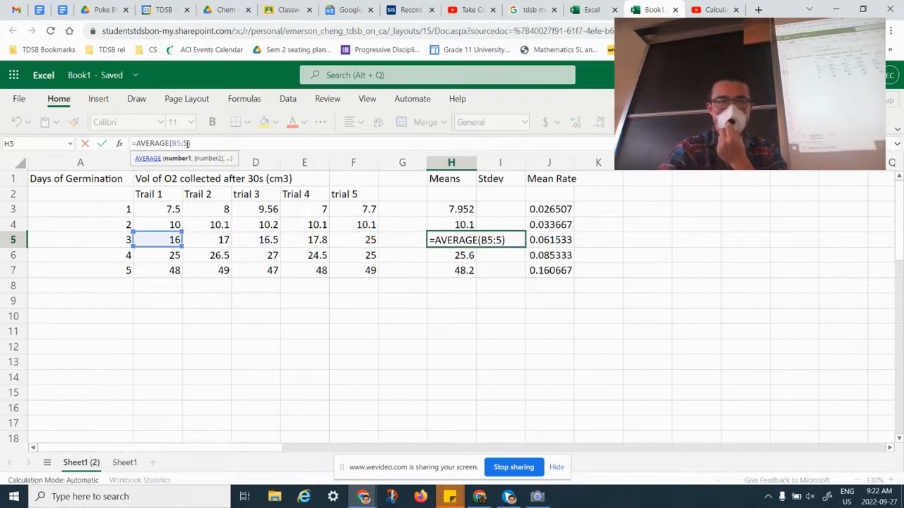
text(e)
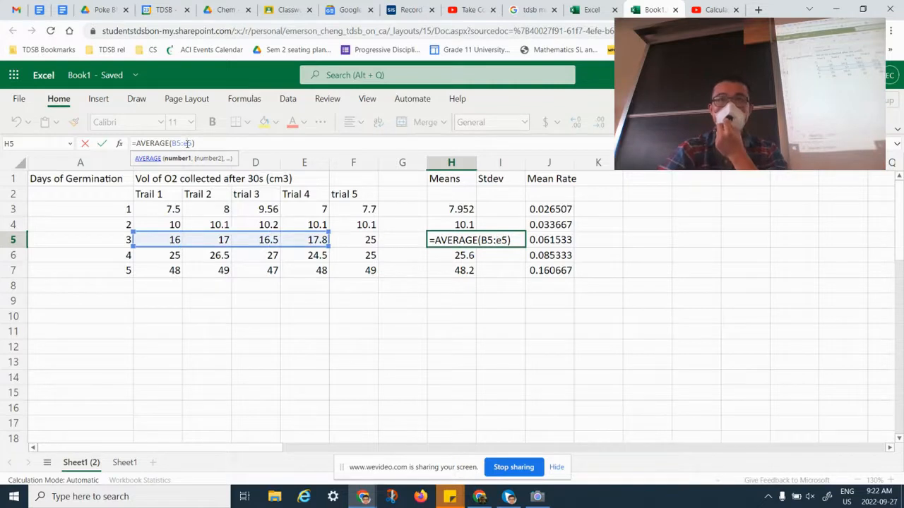
key(Return)
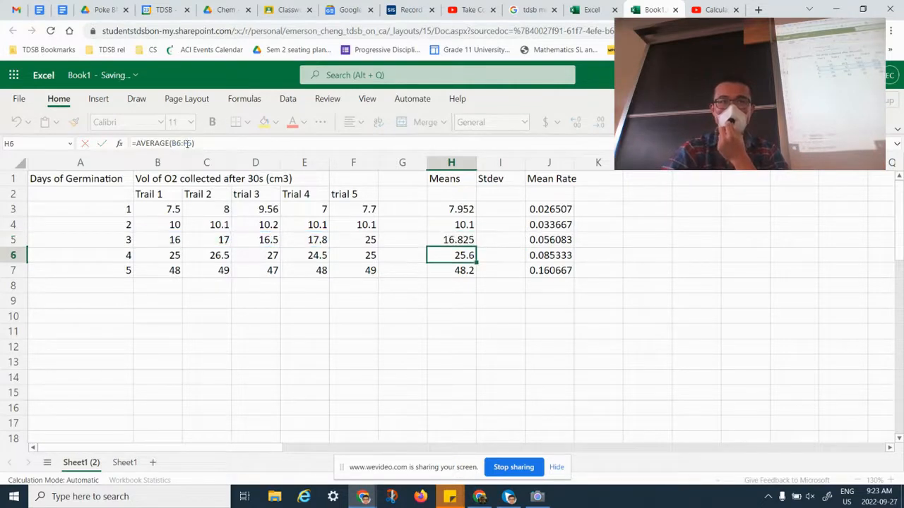
click(452, 235)
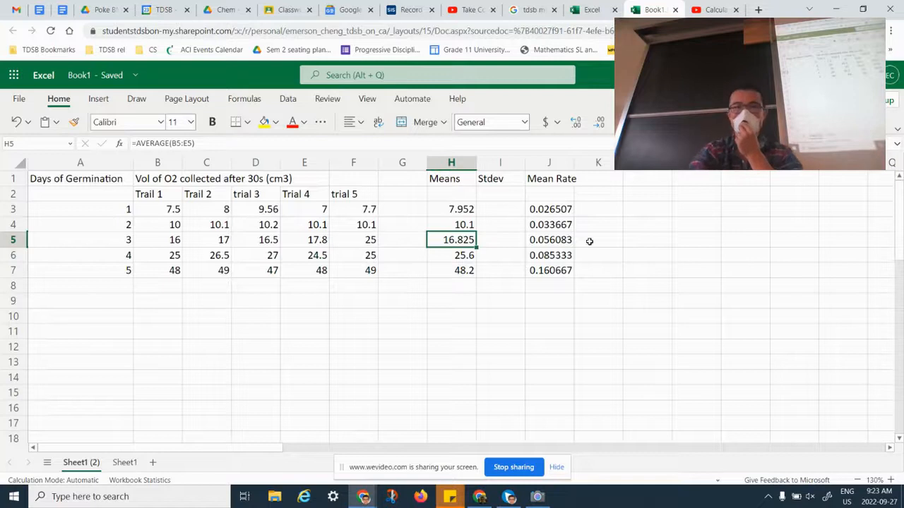
Step: Start a standard deviation formula for day 1 in I3 with =stdev
click(493, 205)
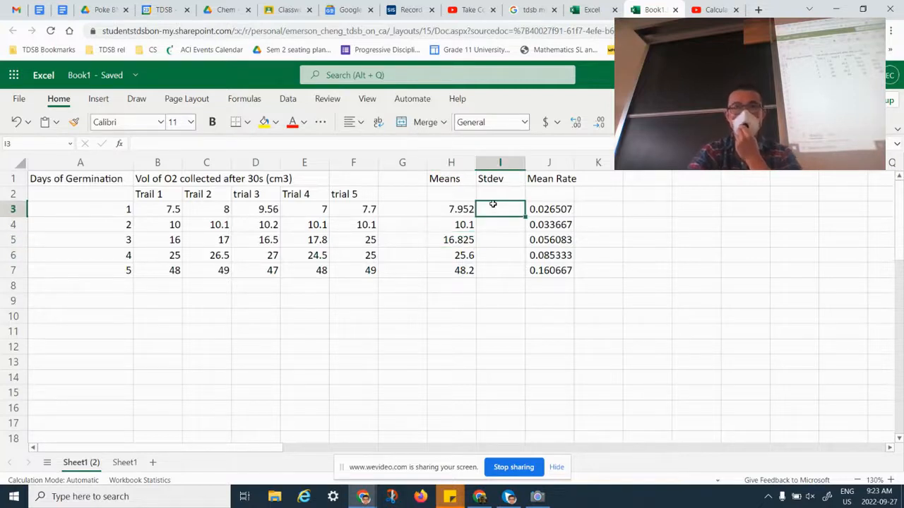
text(=)
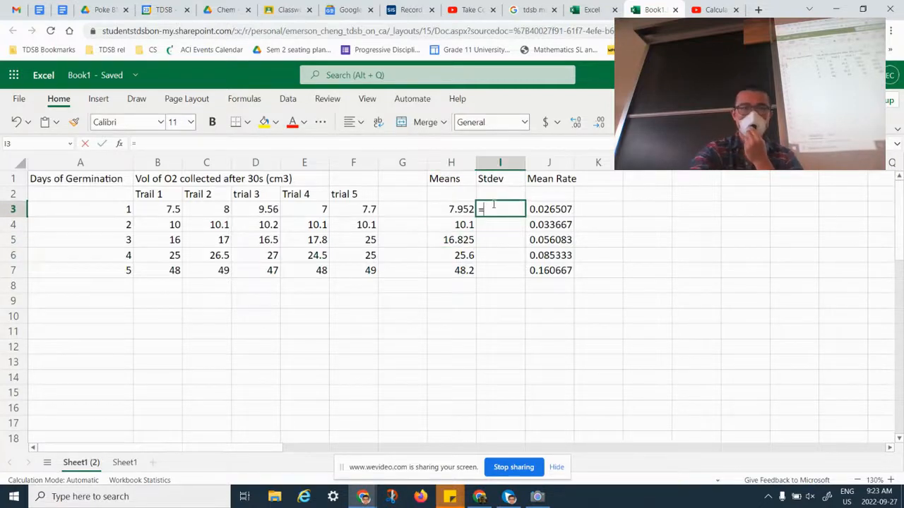
text(s)
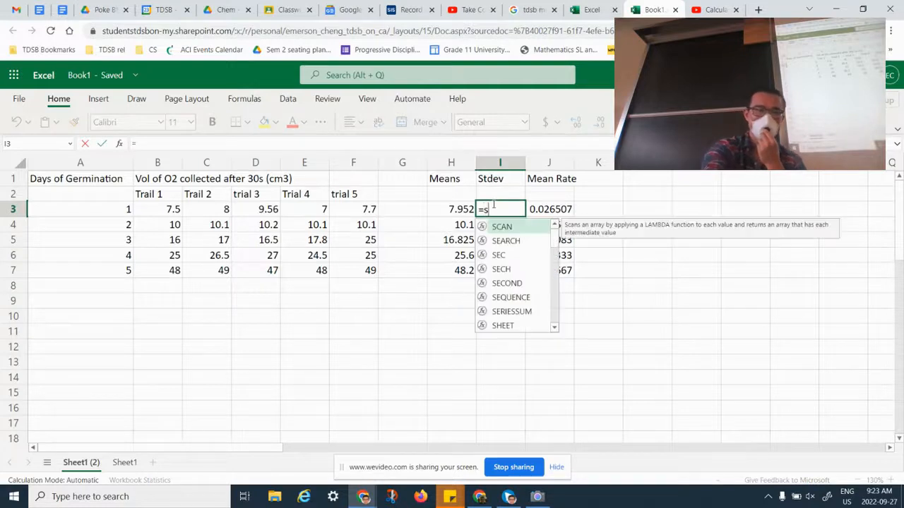
text(tdev)
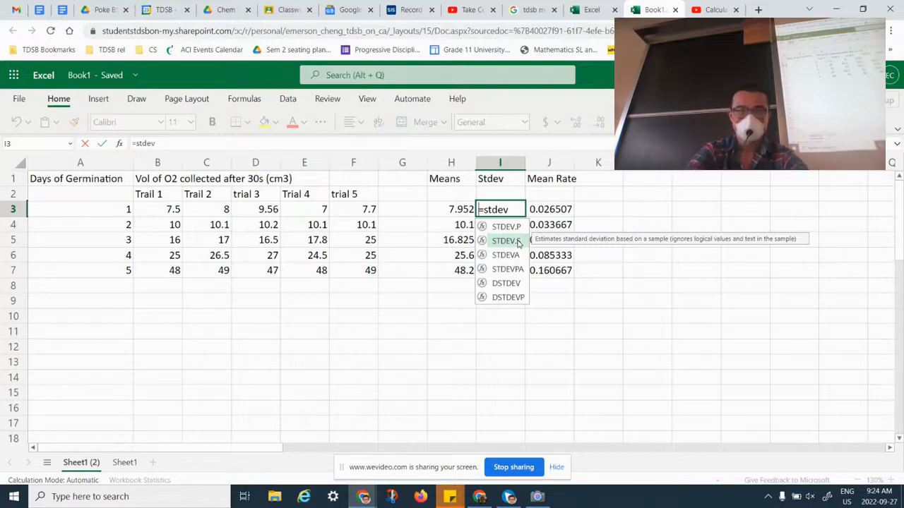
click(245, 142)
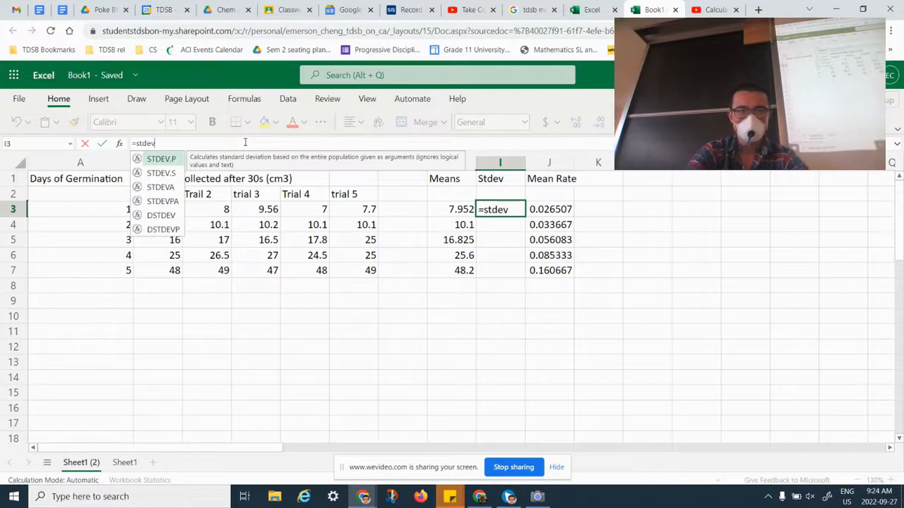
key(Down)
key(Return)
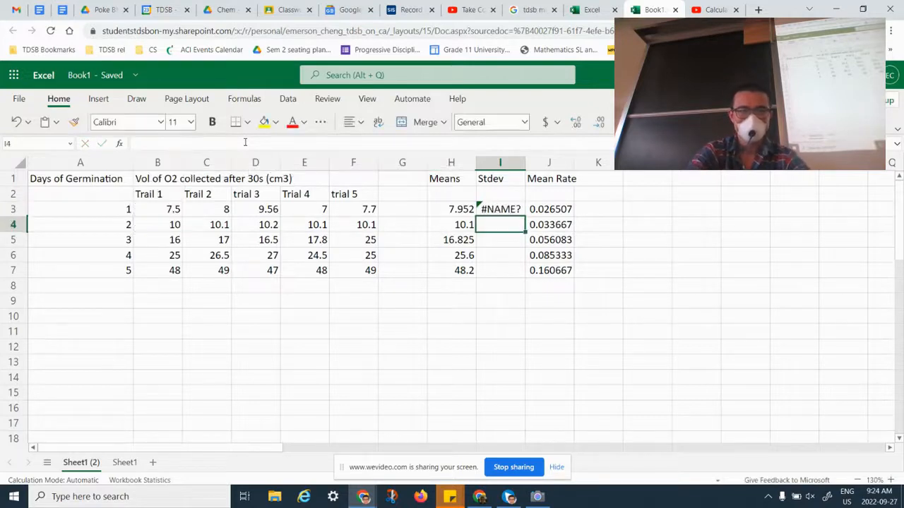
Step: Complete the I3 formula as STDEV.S over B3:F3 and fill it down through I7
click(516, 212)
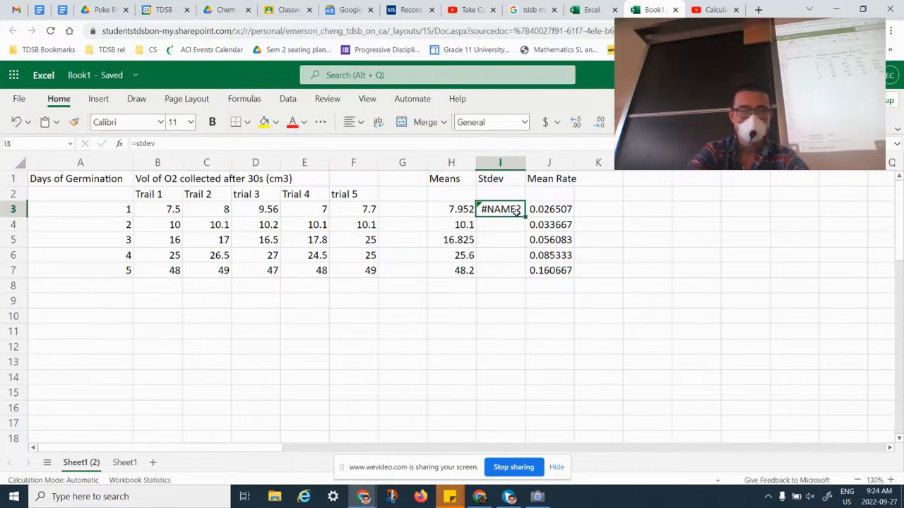
click(201, 142)
text(.)
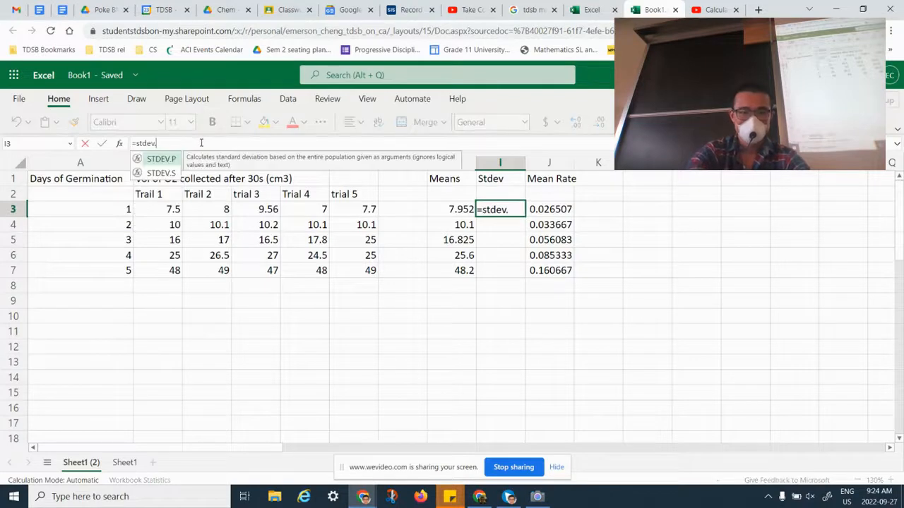
text(s()
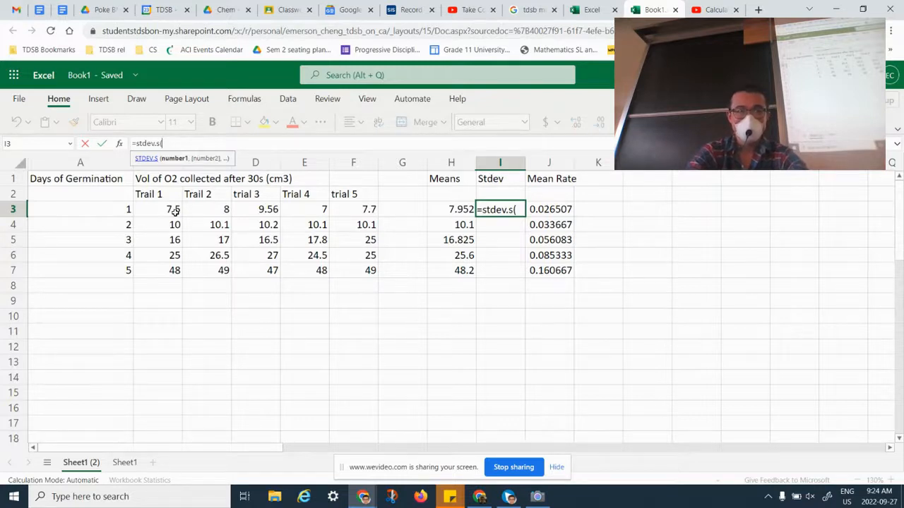
drag(176, 210, 331, 207)
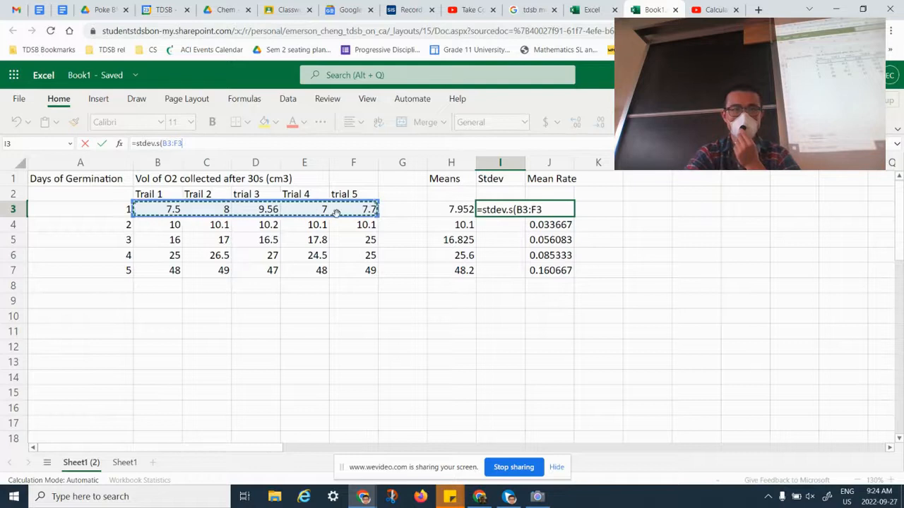
key(Return)
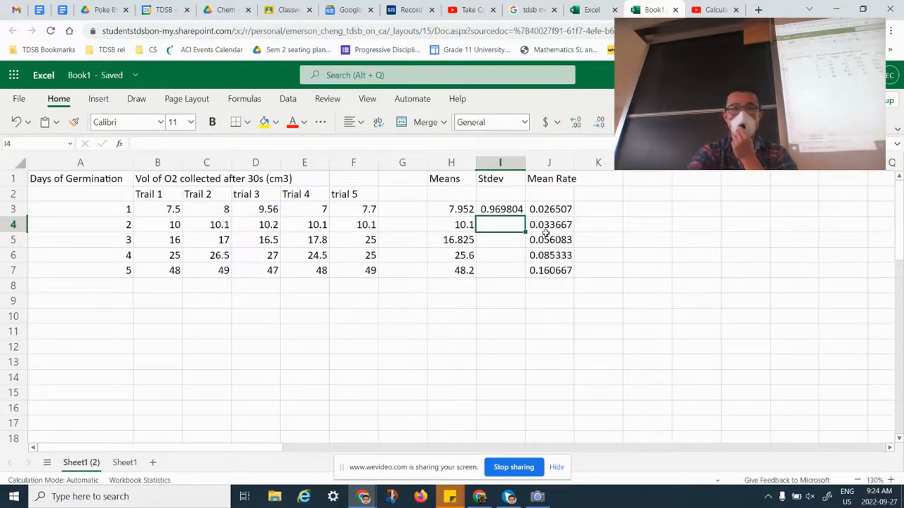
click(513, 209)
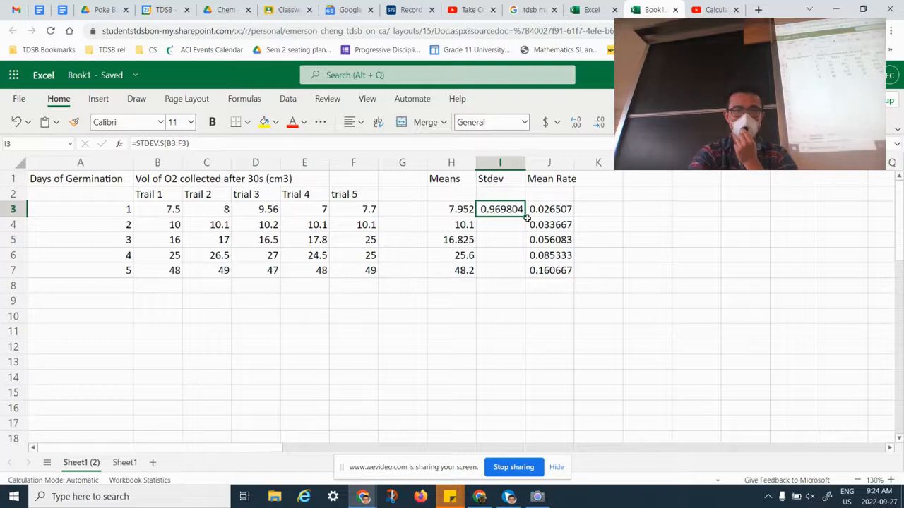
drag(525, 218, 519, 277)
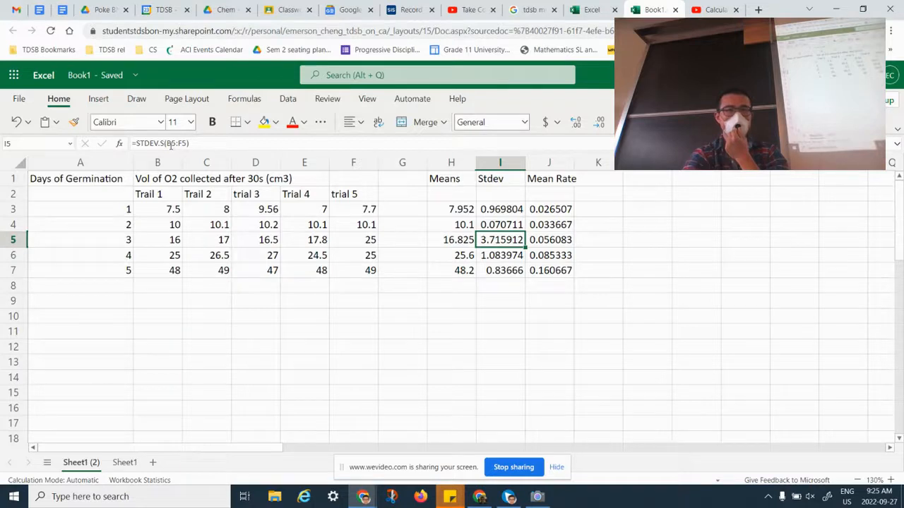
Step: Exclude the trial 5 outlier from the day 3 standard deviation by changing the STDEV.S range in I5 to B5:E5
click(182, 143)
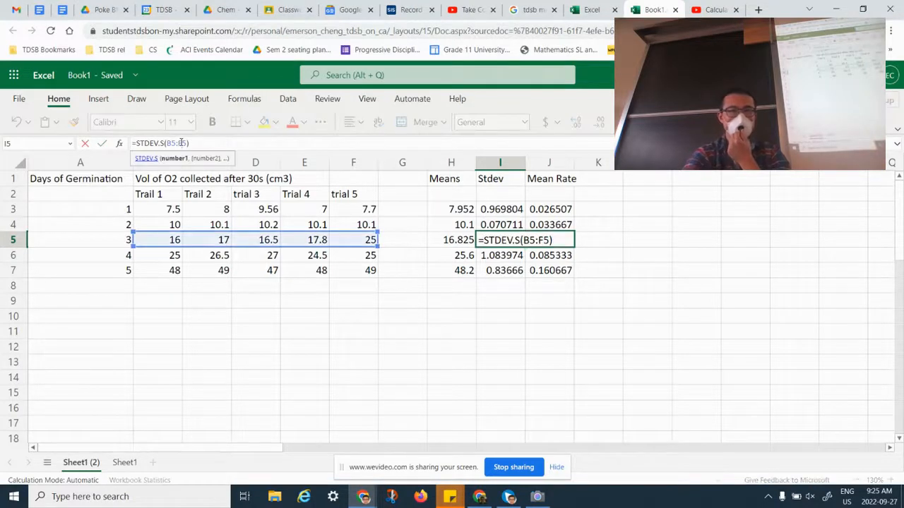
key(BackSpace)
text(e)
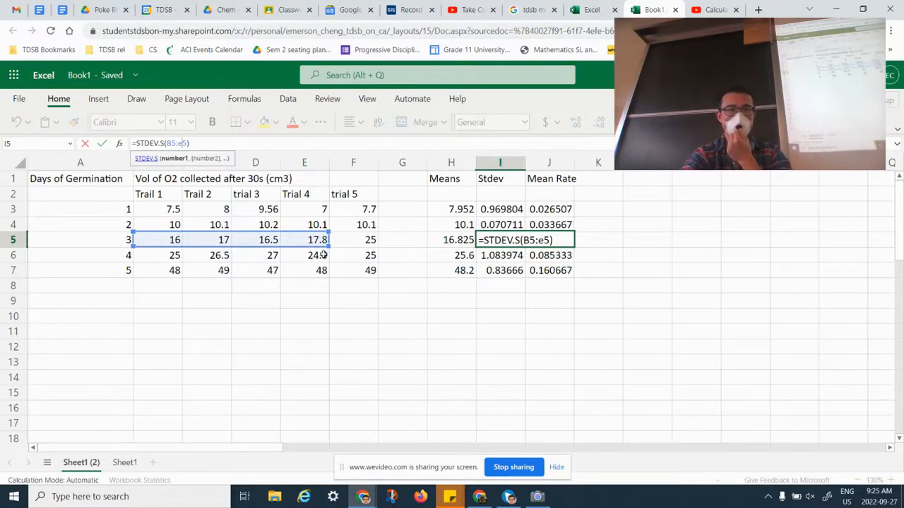
key(Return)
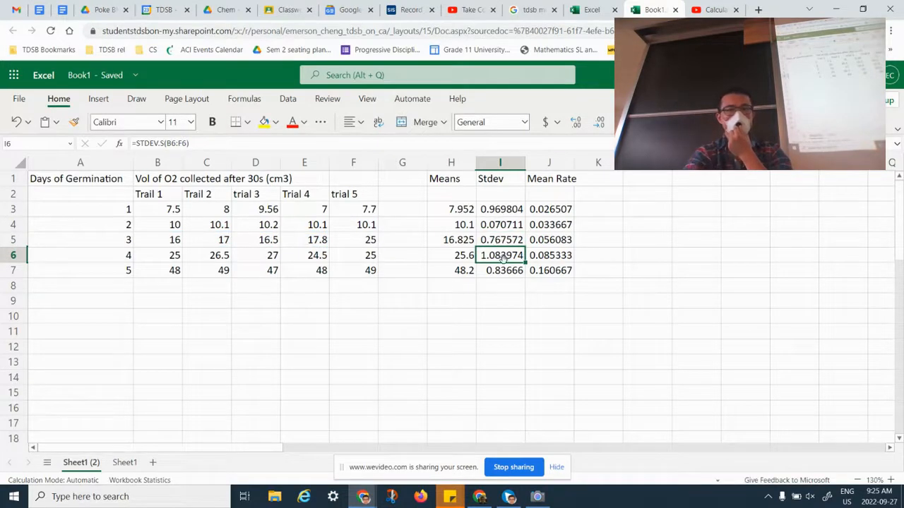
click(500, 240)
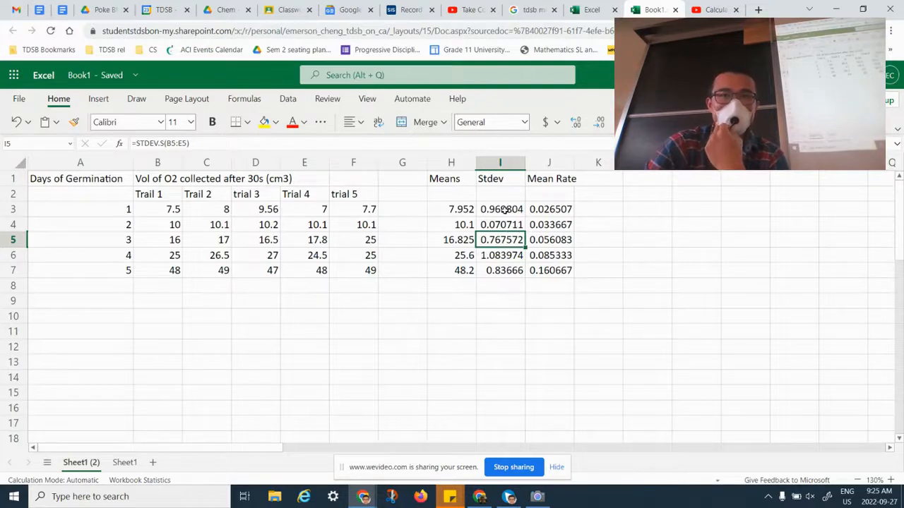
Step: Examine the day 1 standard deviation formula, the day 2 trial values across row 4, and the day 2 standard deviation
click(504, 209)
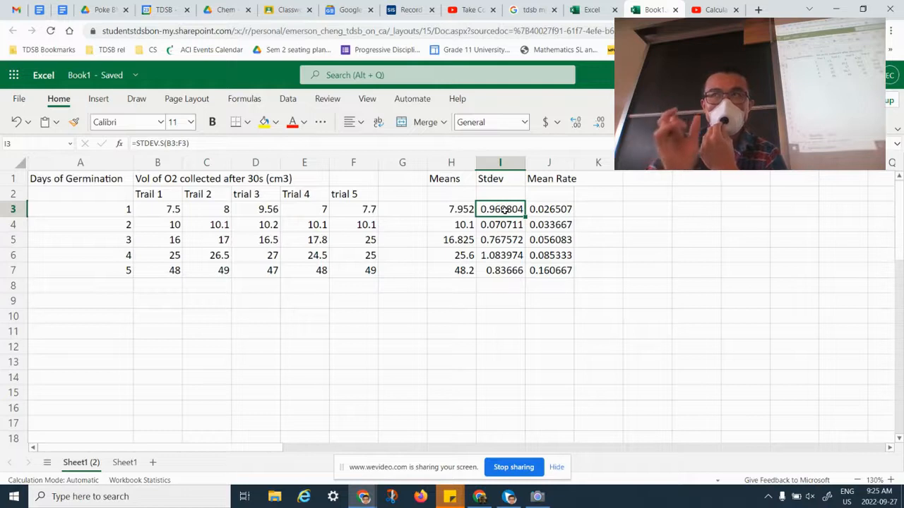
click(160, 229)
key(Right)
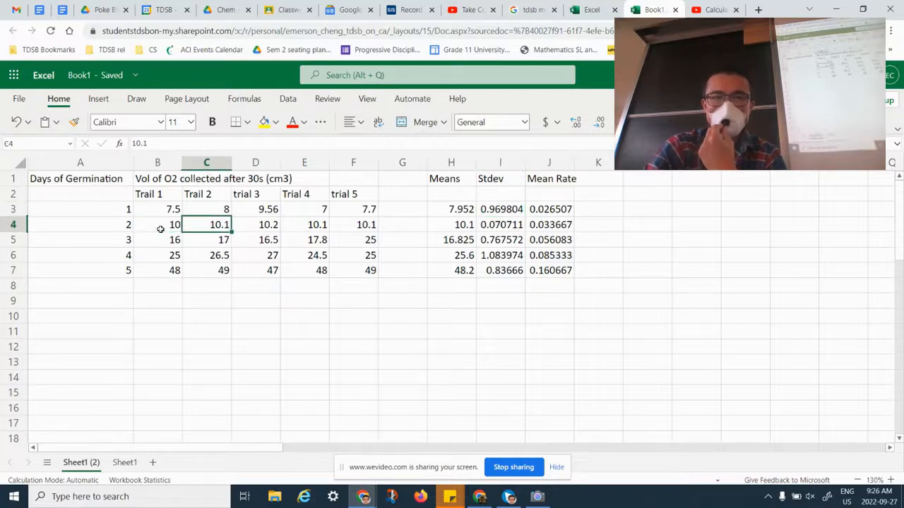
key(Right)
key(Right)
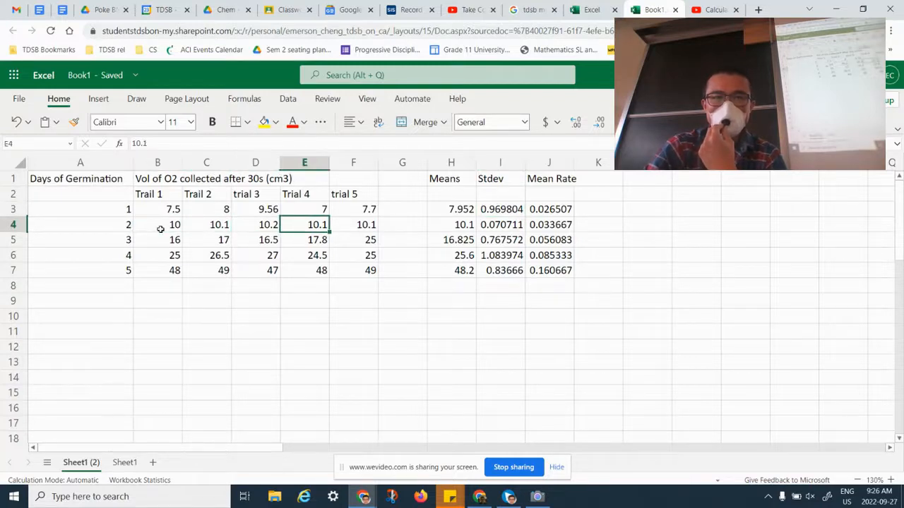
key(Right)
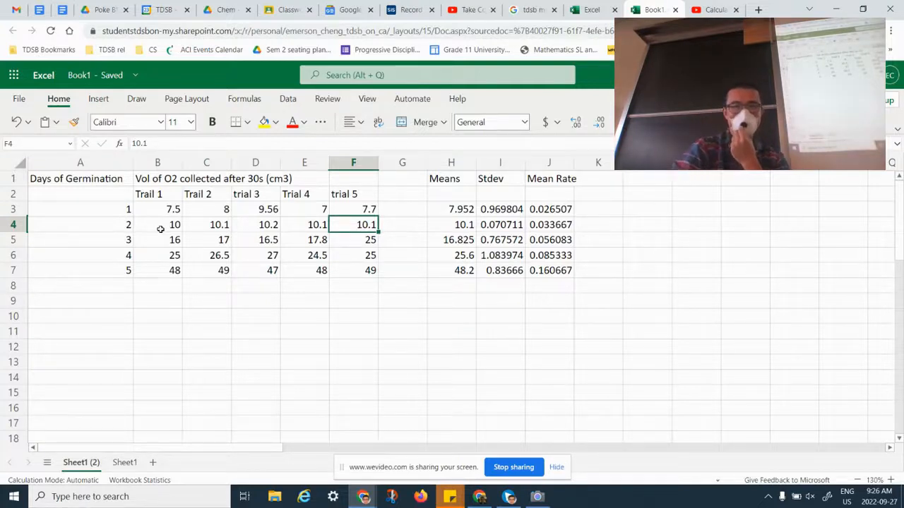
key(Right)
key(Right)
key(Right)
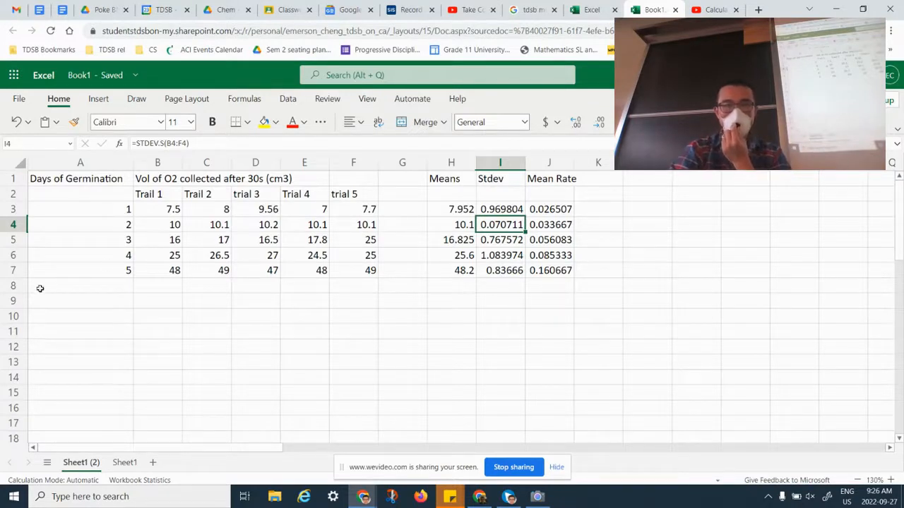
Step: Review the day 4 trial values across row 6 and compare their spread with the day 4 standard deviation
click(112, 255)
click(163, 260)
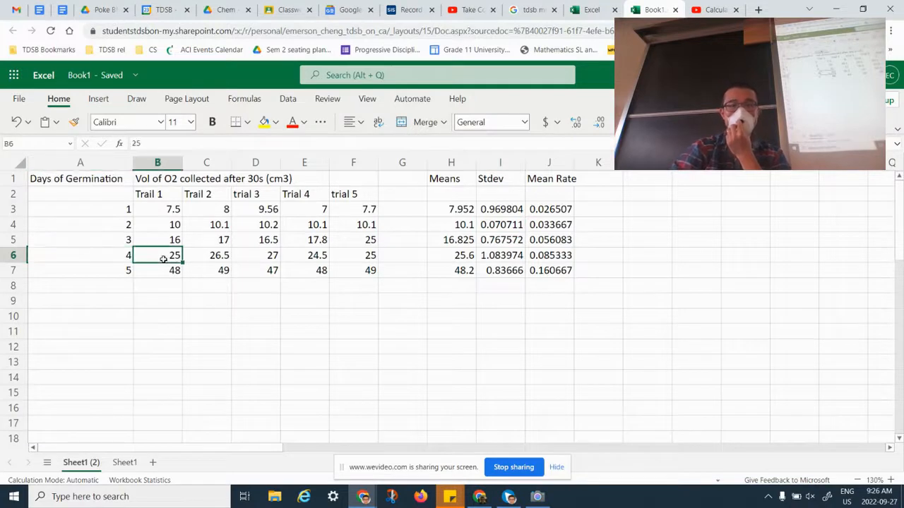
key(Right)
key(Right)
key(Right)
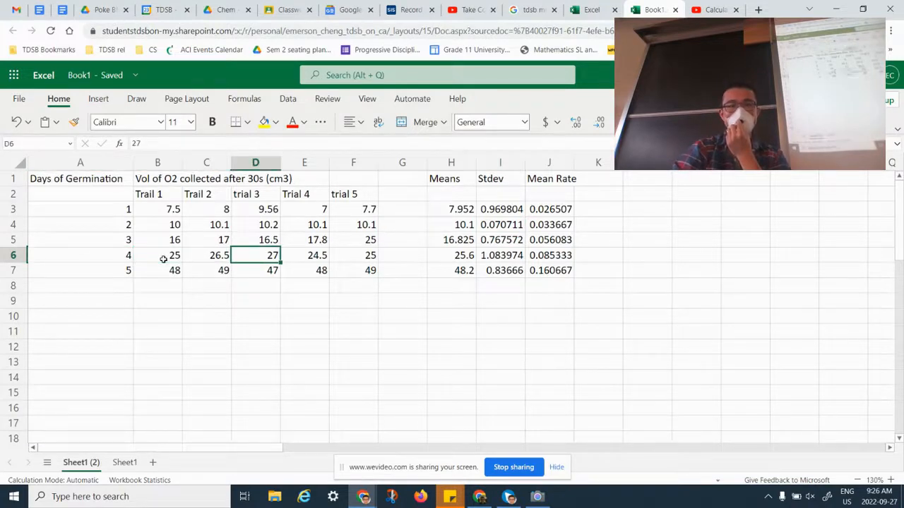
key(Right)
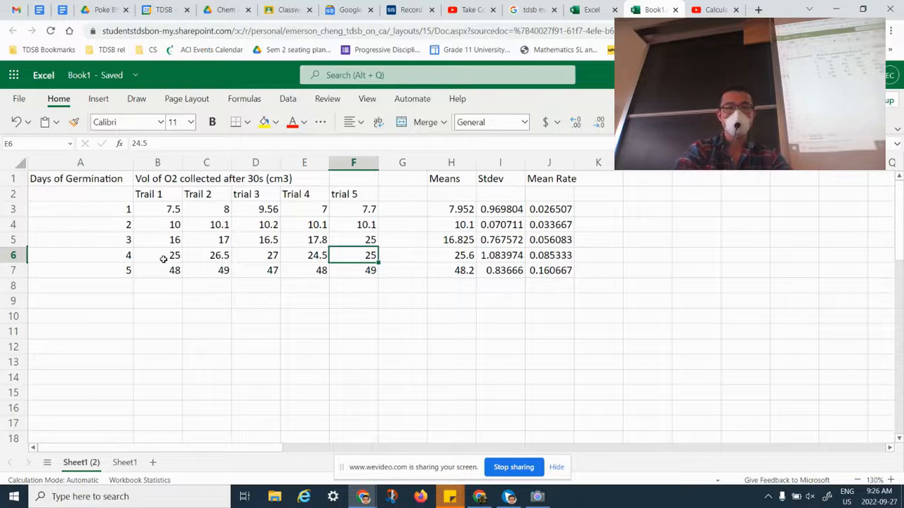
key(Left)
key(Left)
key(Left)
key(Left)
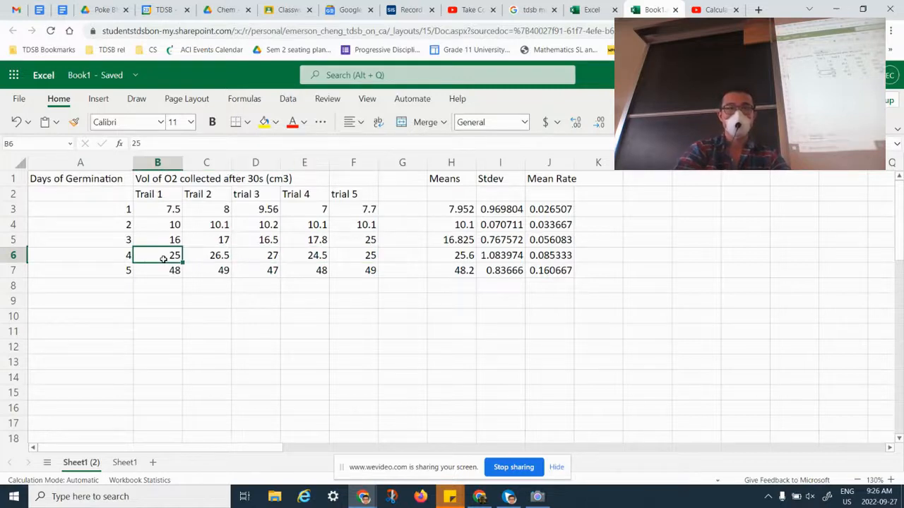
key(Right)
key(Right)
key(Right)
key(Right)
key(Right)
key(Right)
key(Right)
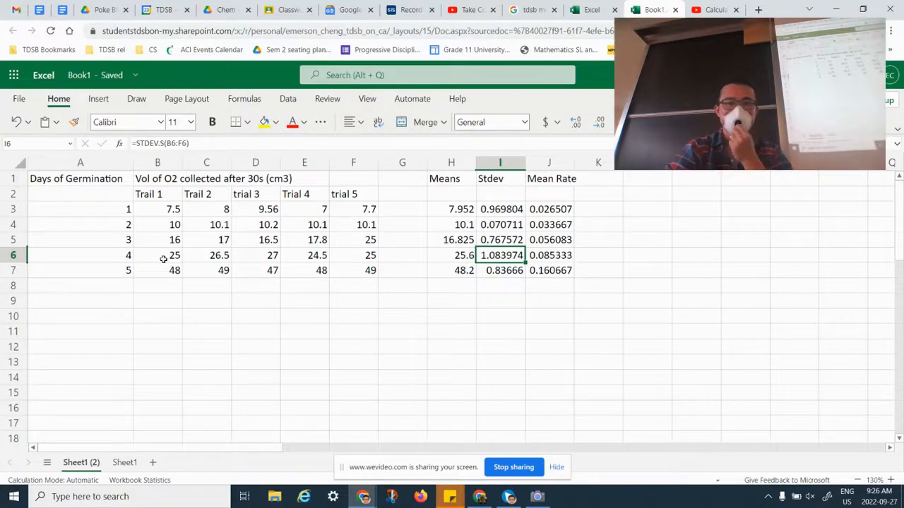
Step: Clear the existing mean rate formulas from J3 through J7
click(546, 210)
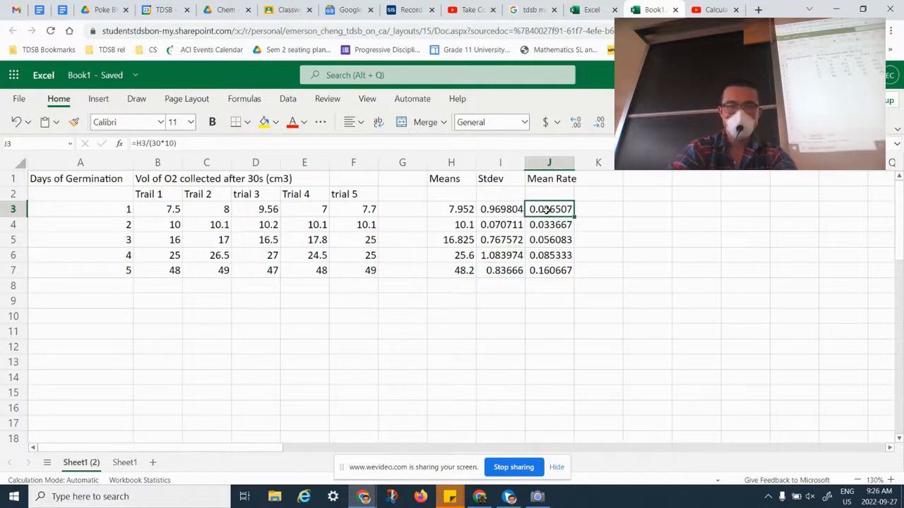
key(Delete)
key(Down)
key(Delete)
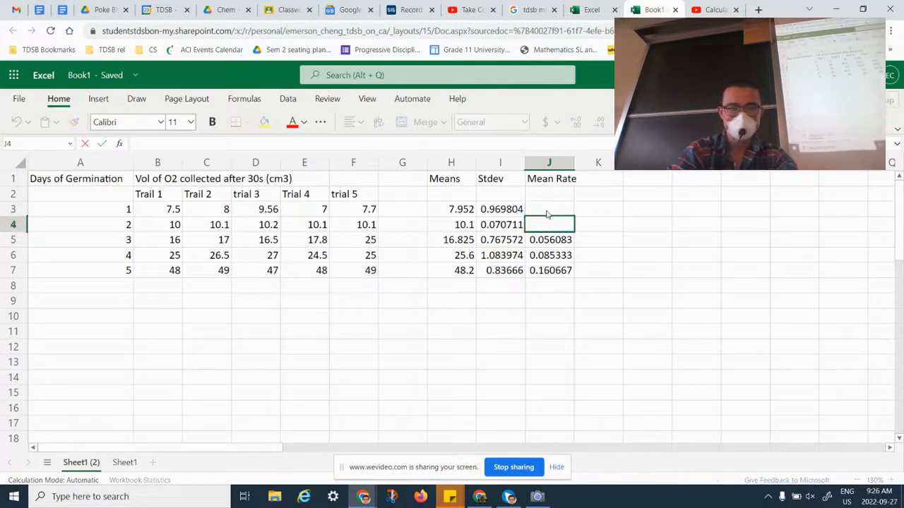
key(Down)
key(Delete)
key(Down)
key(Delete)
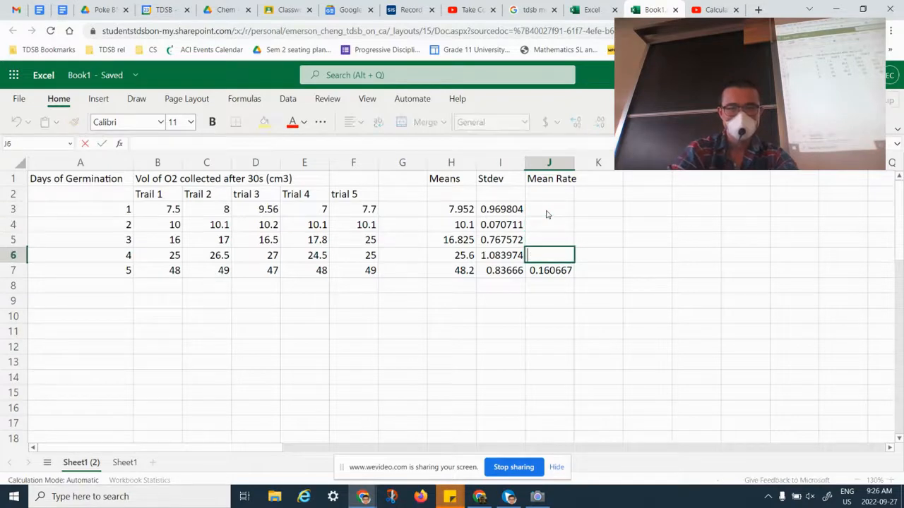
key(Down)
key(BackSpace)
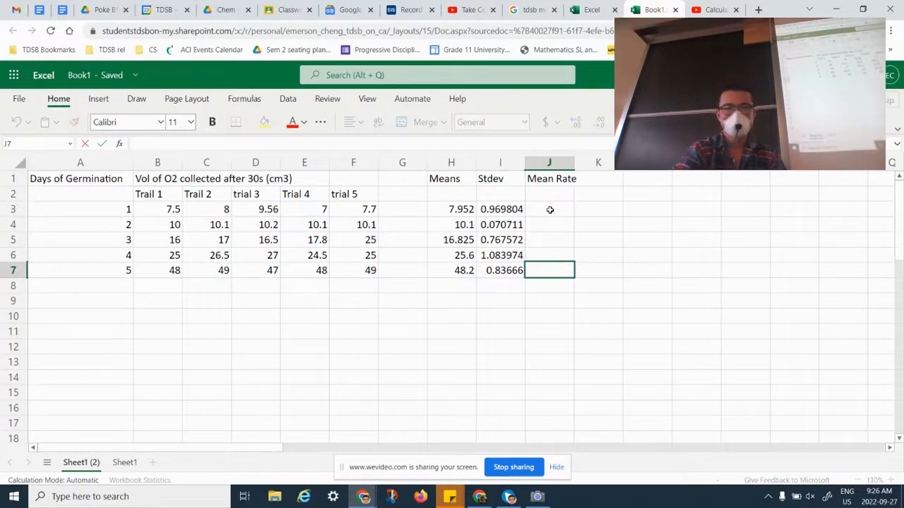
Step: Check the mean rate units on the paper worksheet in the Camera app and return to cell J3 of the spreadsheet
click(549, 210)
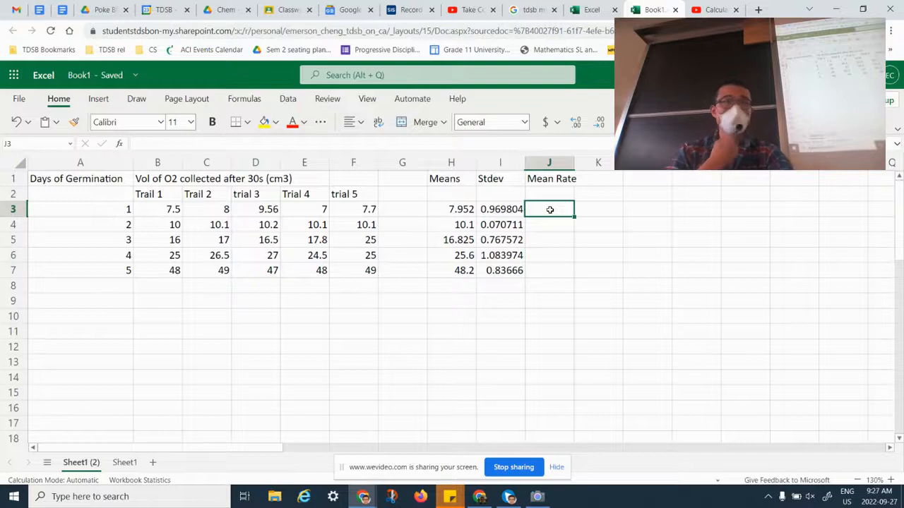
key(alt+Tab)
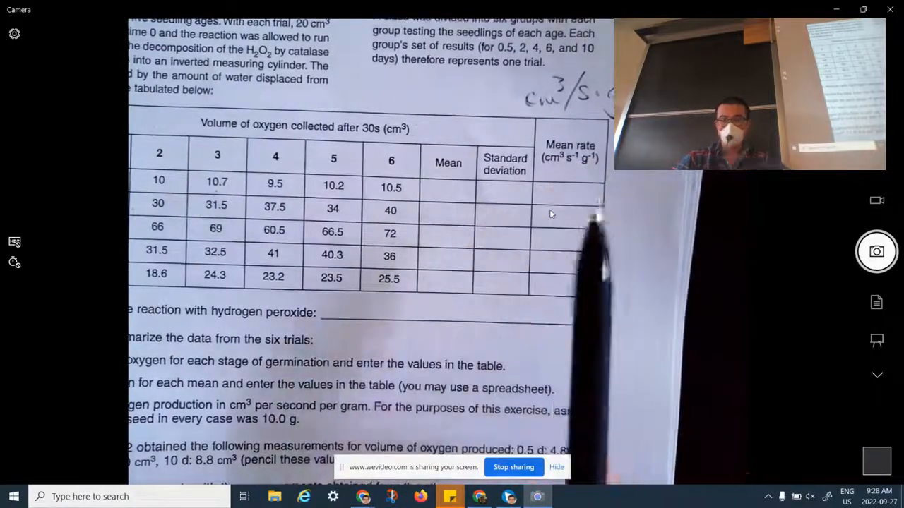
key(alt+Tab)
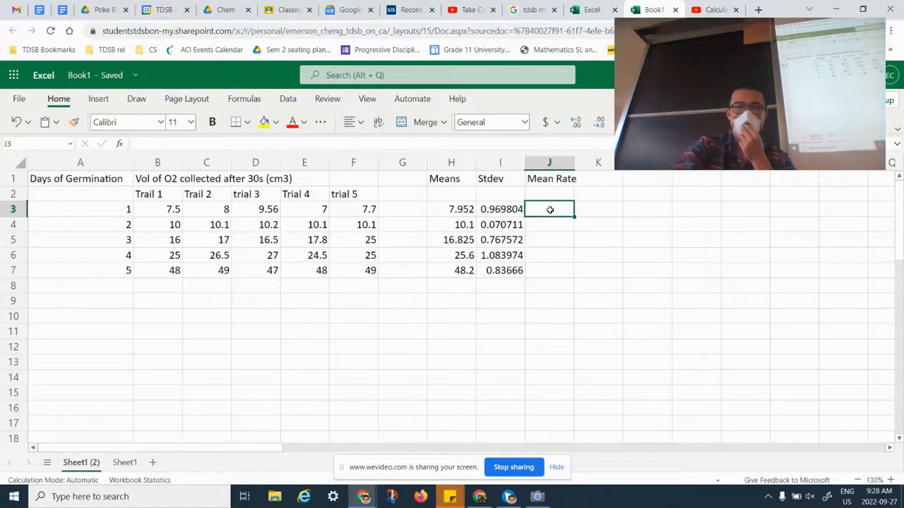
Step: Enter the mean rate formula =H3/(30*10) in J3 and fill it down through J7
text(=)
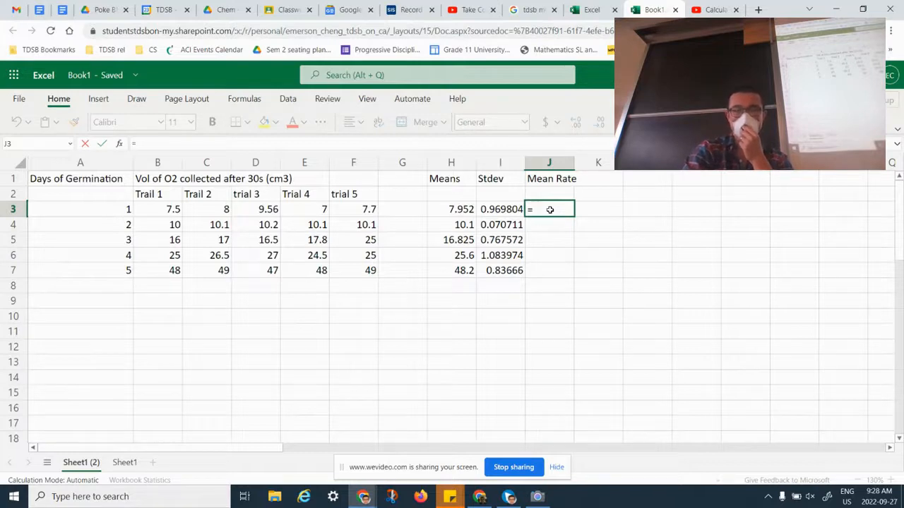
click(464, 211)
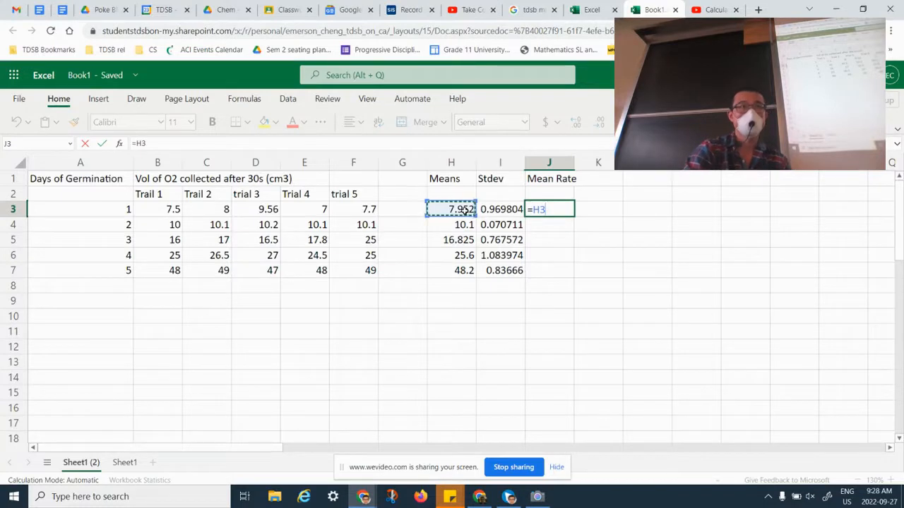
text(/()
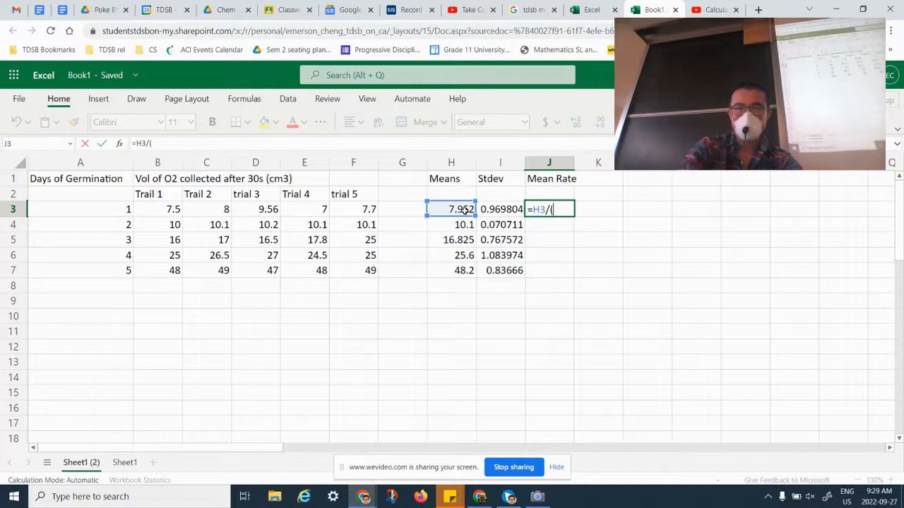
text(0)
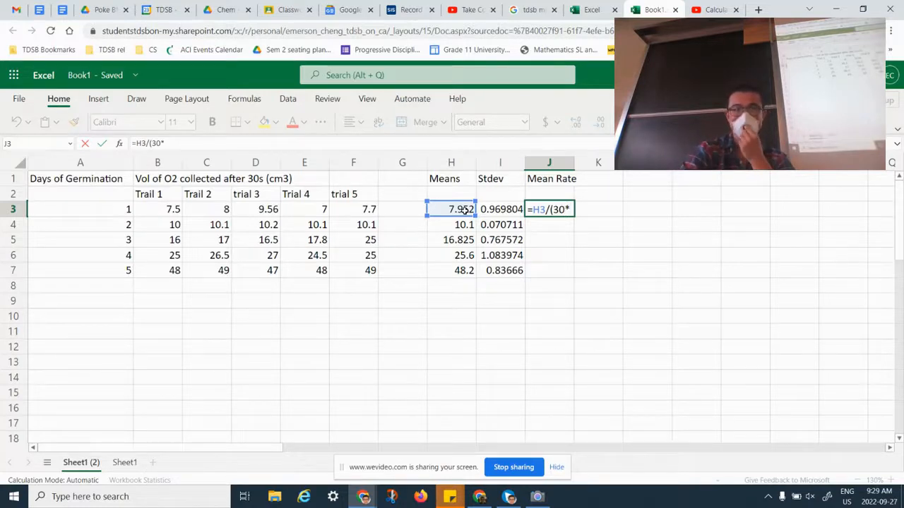
text(*10)
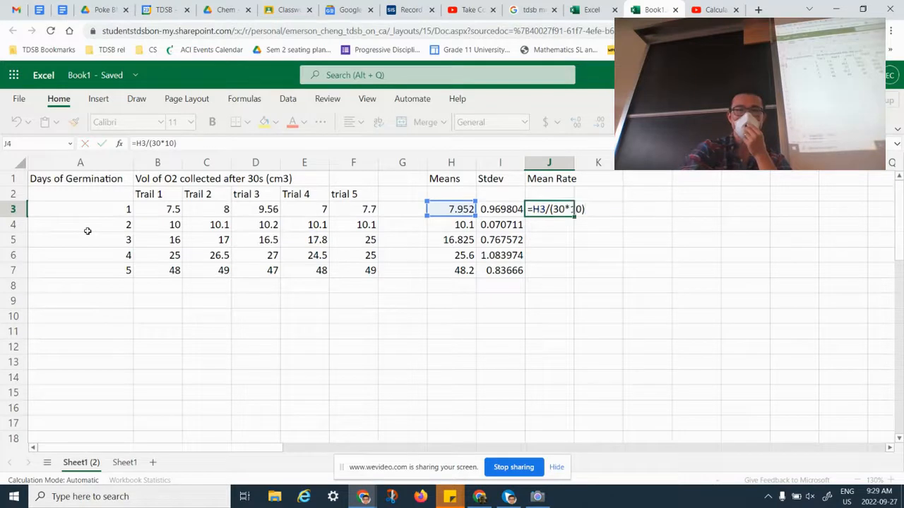
key(Return)
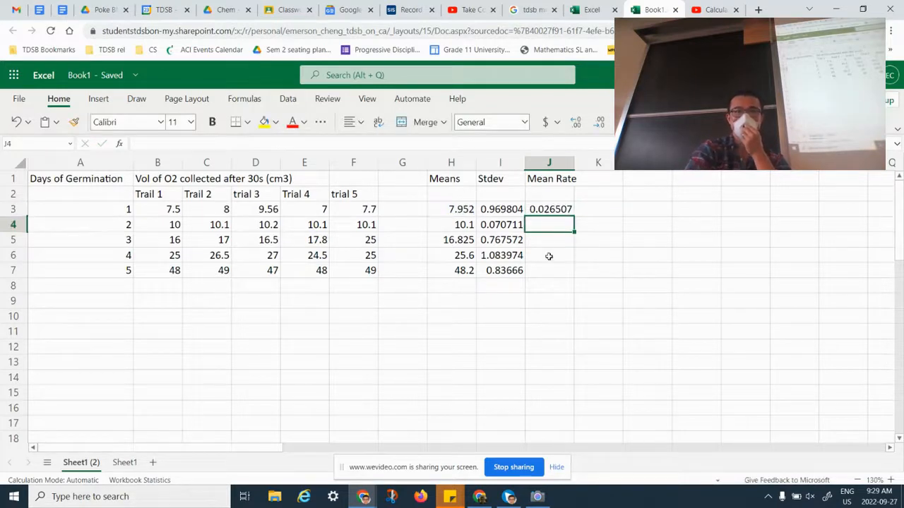
click(551, 209)
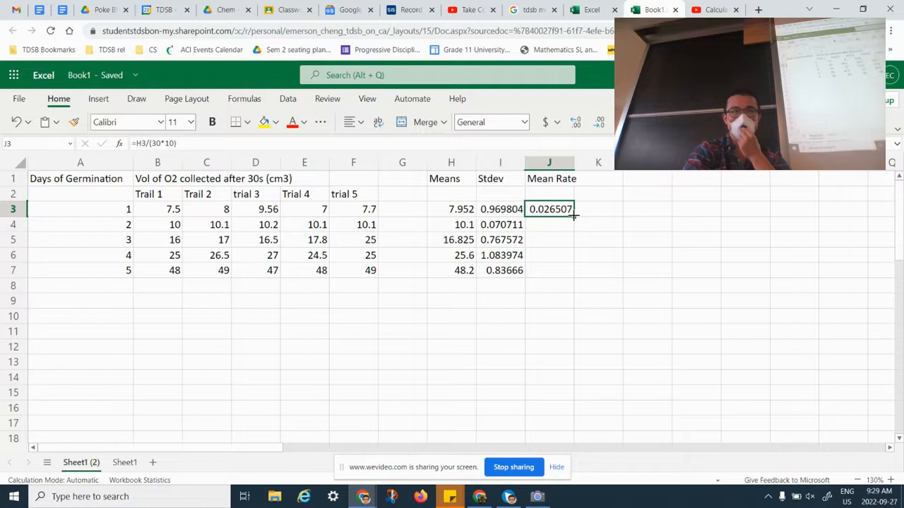
drag(574, 217, 572, 277)
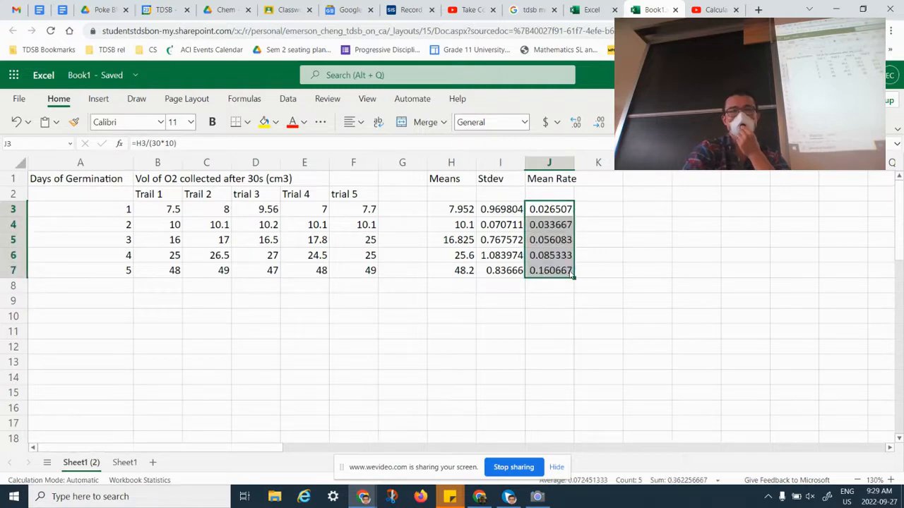
Step: Inspect the mean rate formulas in J4 through J7 and view the worksheet's graphing grid in the Camera app
click(555, 230)
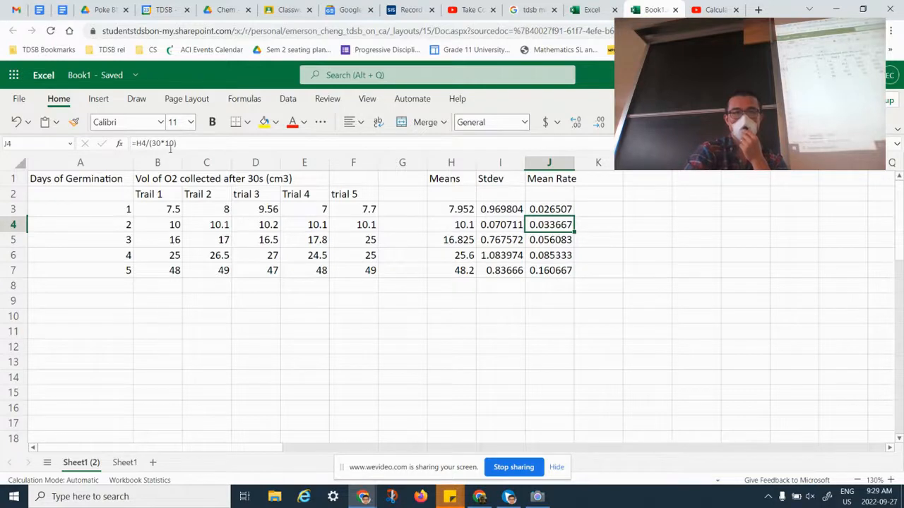
click(553, 242)
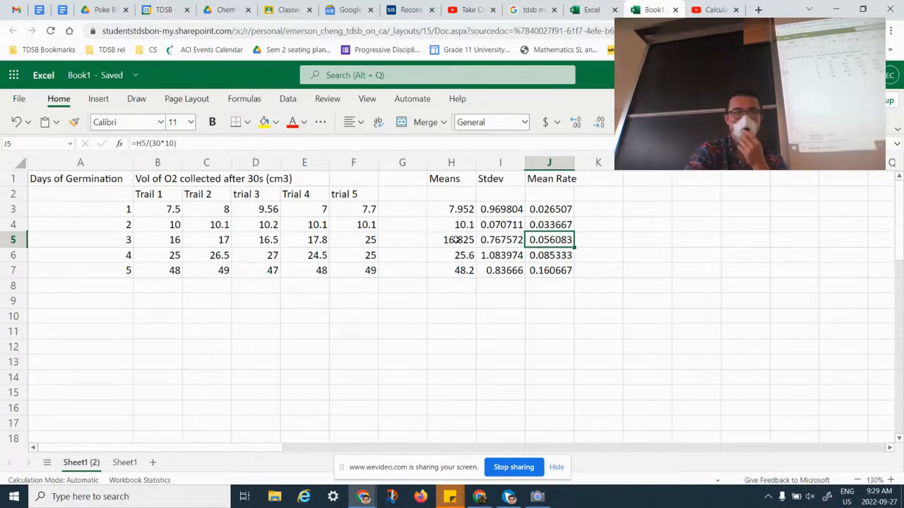
click(550, 255)
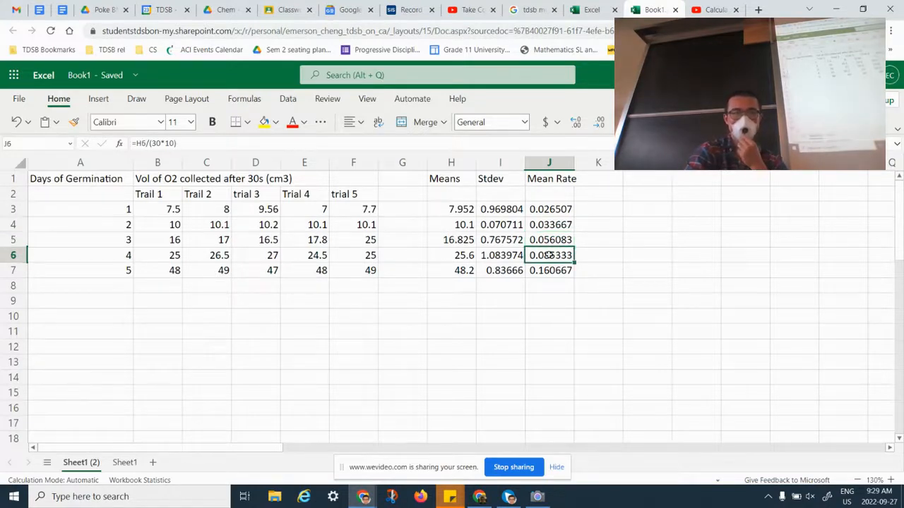
click(550, 272)
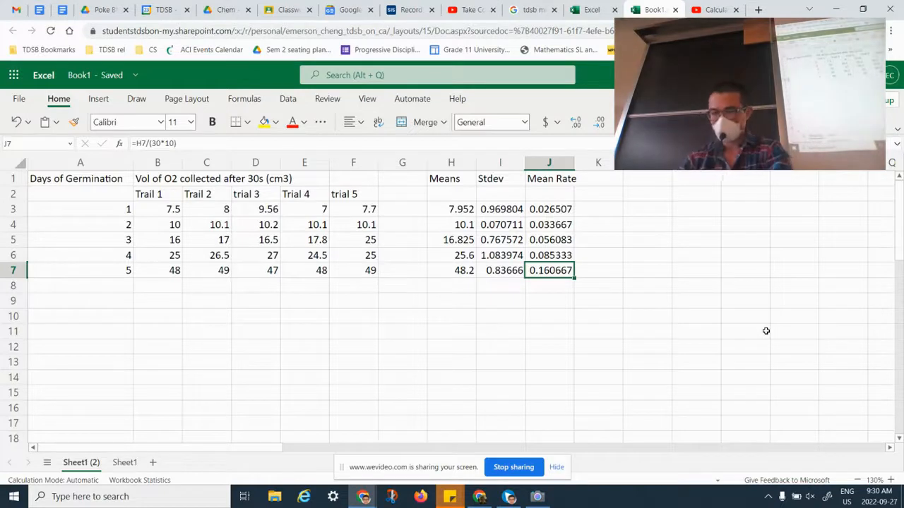
key(alt+Tab)
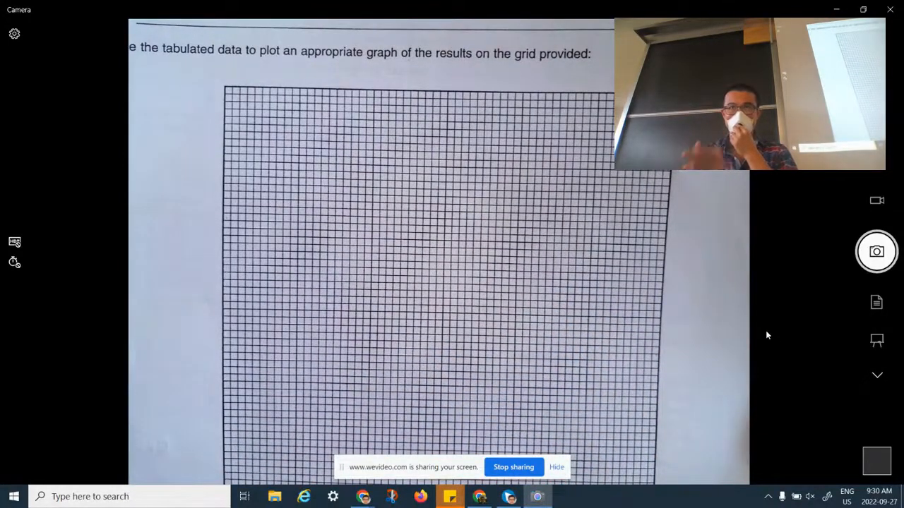
key(alt+Tab)
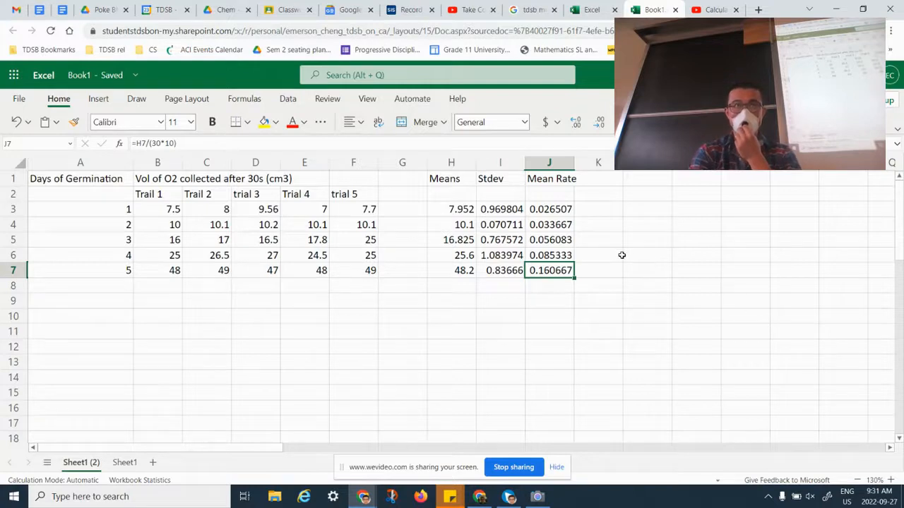
Step: Copy the Mean Rate column J1:J7 and paste it as values only into O1:O7
drag(558, 178, 554, 262)
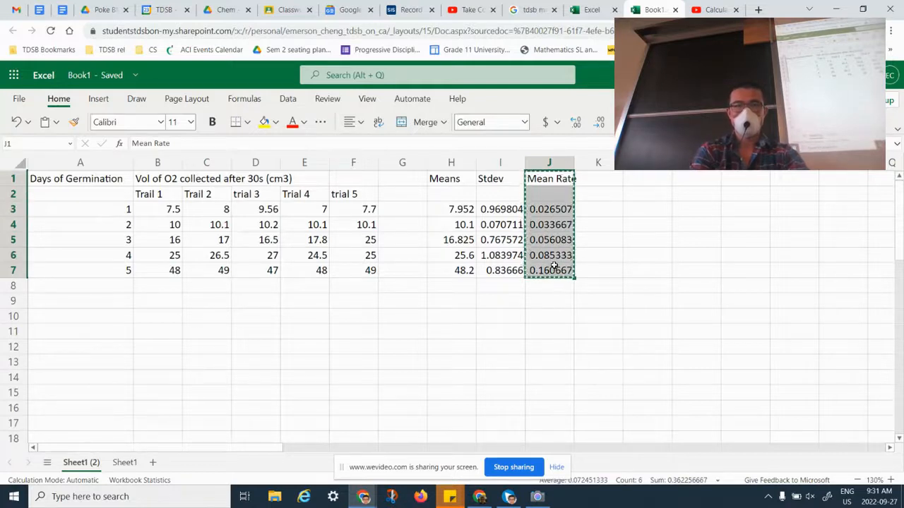
click(797, 181)
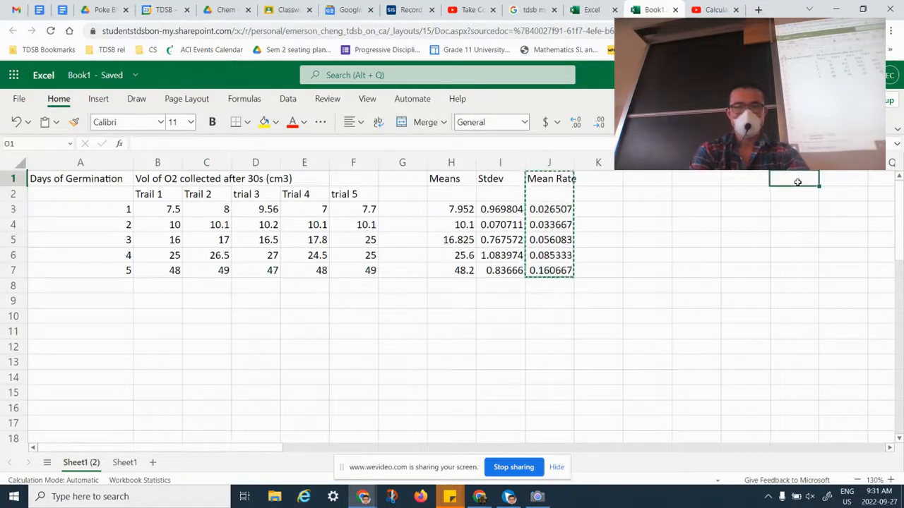
text(Mean Rate  0 0 0 0 0)
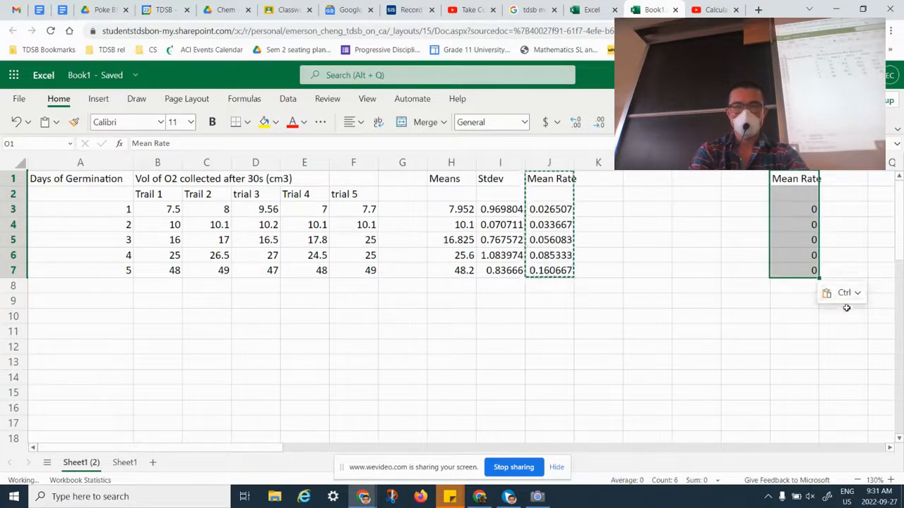
click(847, 294)
click(849, 294)
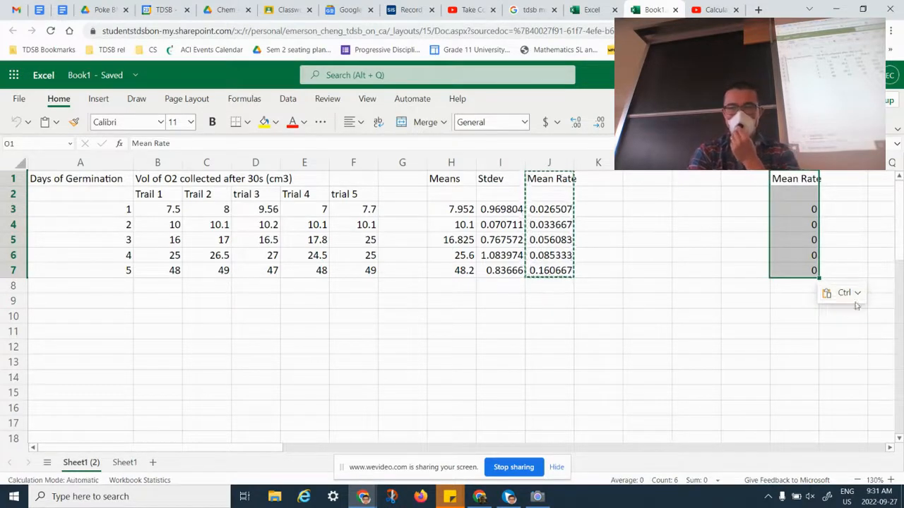
click(858, 293)
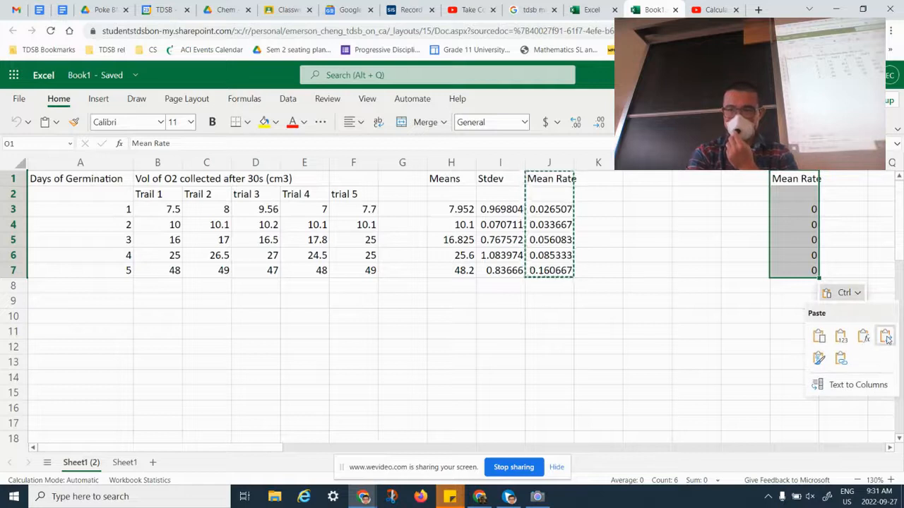
click(840, 338)
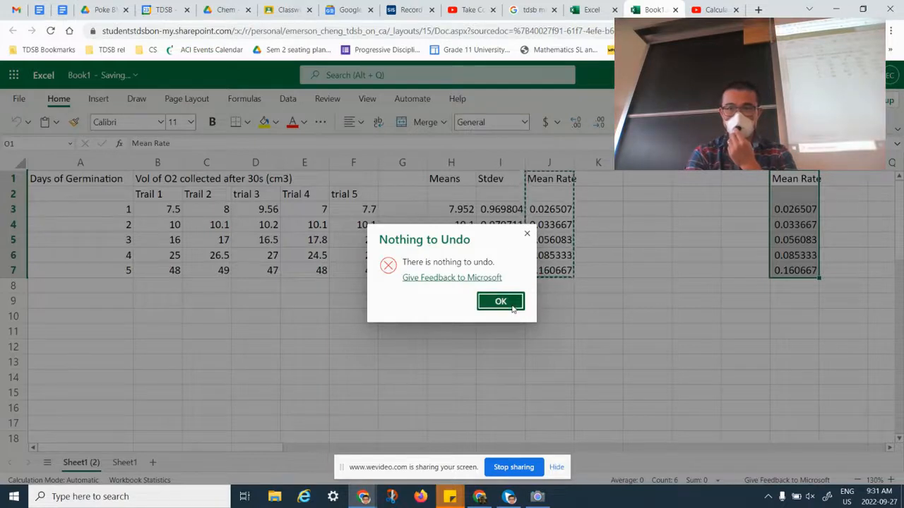
click(487, 302)
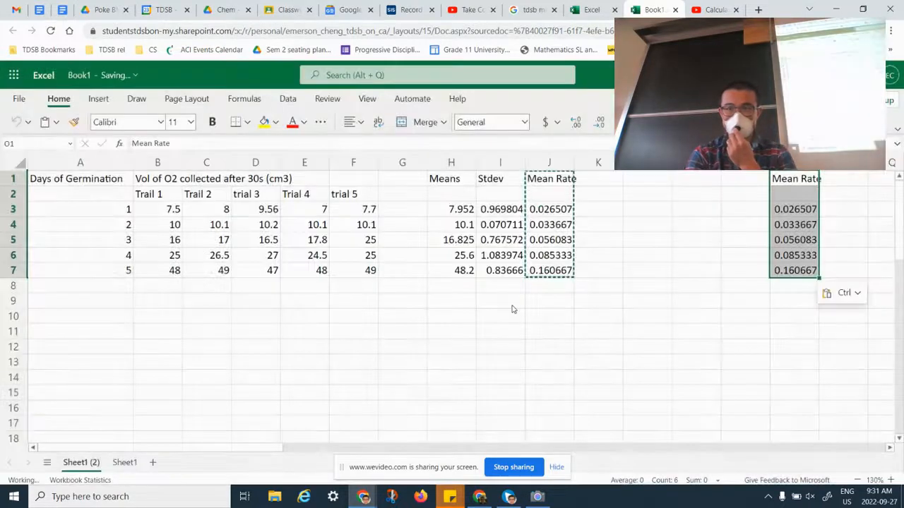
click(798, 208)
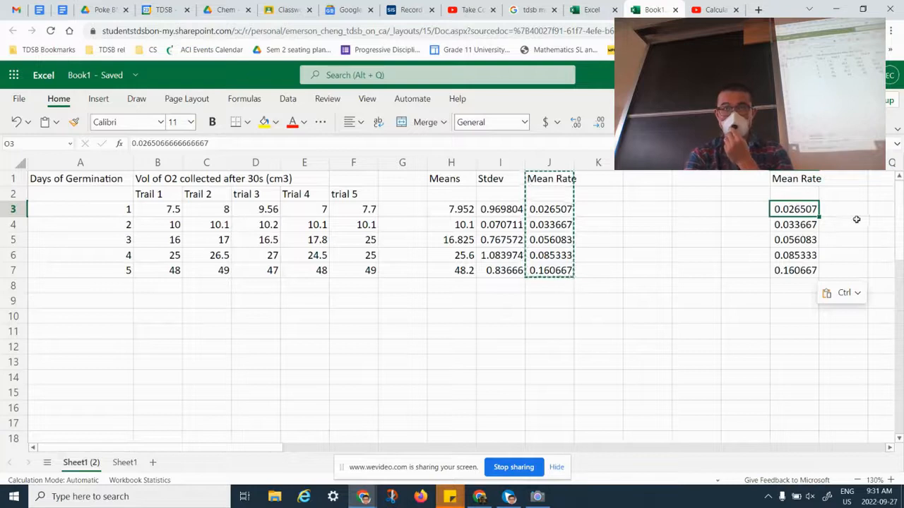
Step: Copy the Days of Germination column A1:A7 to N1:N7 and widen column N
drag(102, 178, 115, 269)
key(ctrl+c)
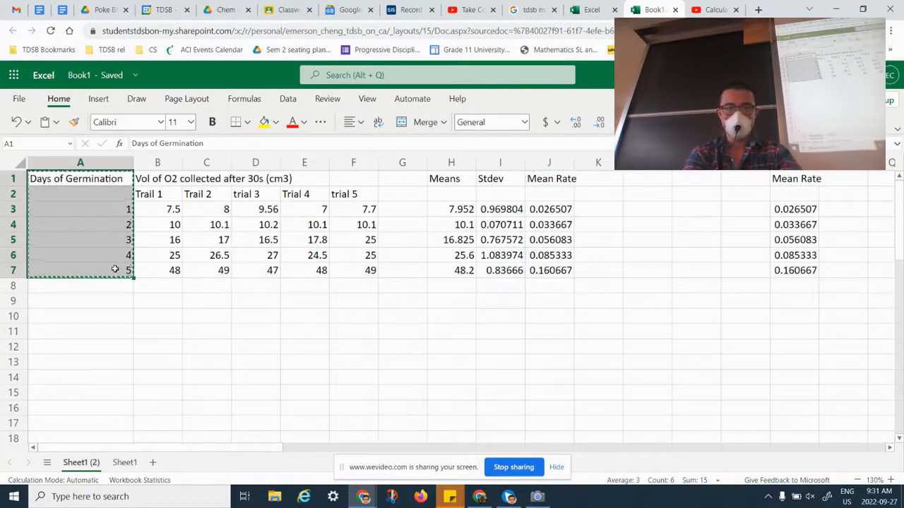
click(744, 181)
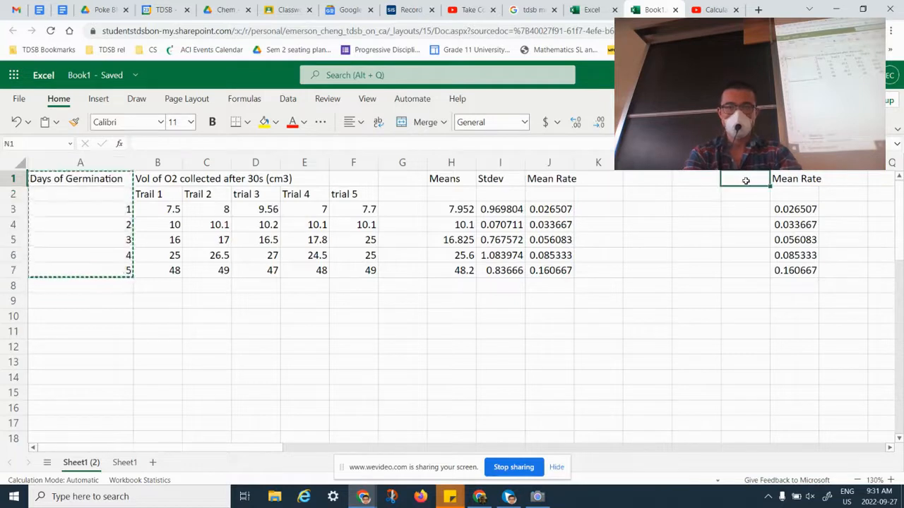
key(ctrl+v)
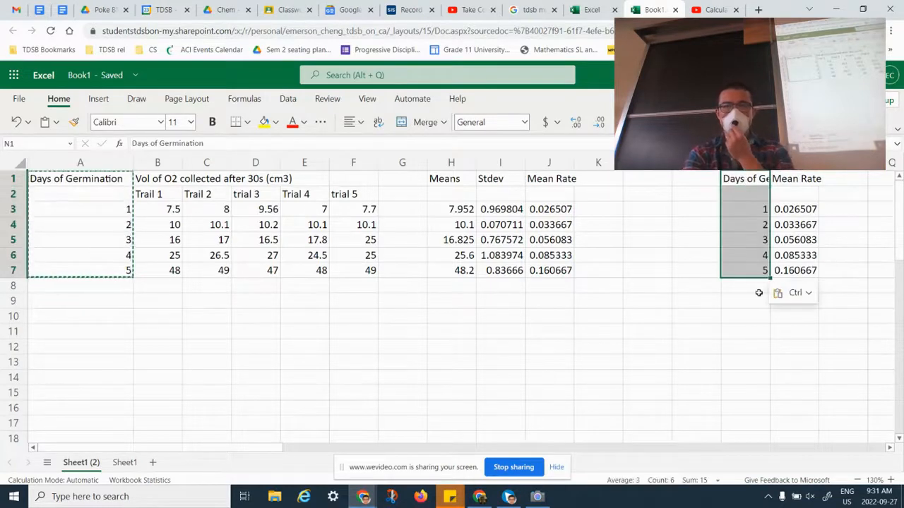
drag(770, 164, 792, 173)
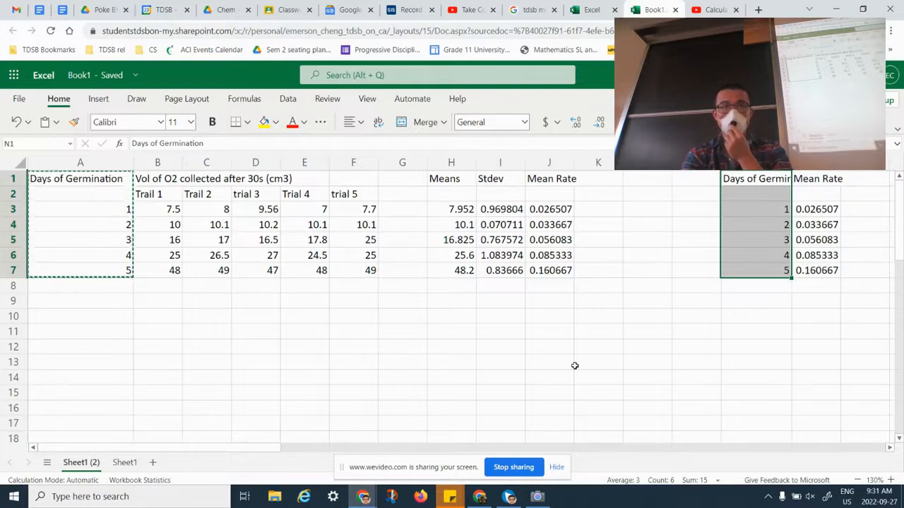
Step: Insert a Scatter with only Markers chart from the days of germination and mean rate data in N1:O7
scroll(575, 366, right, 2)
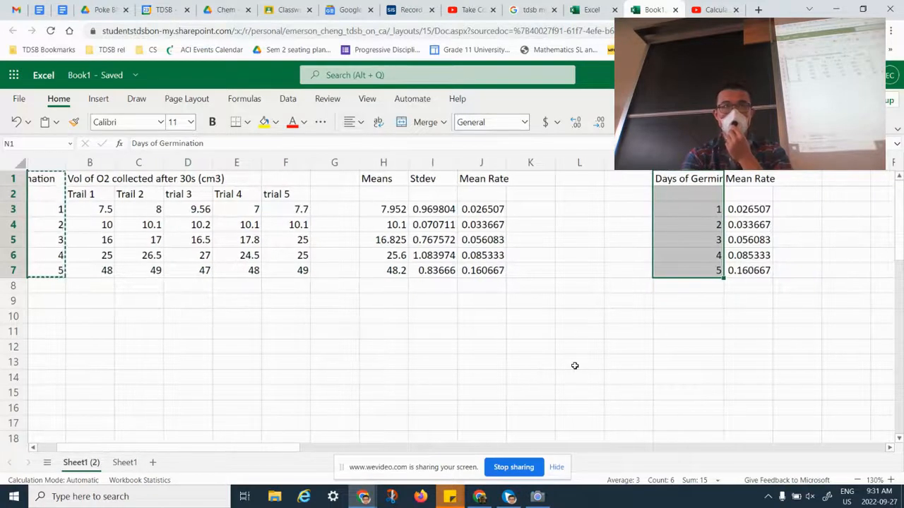
scroll(575, 366, down, 2)
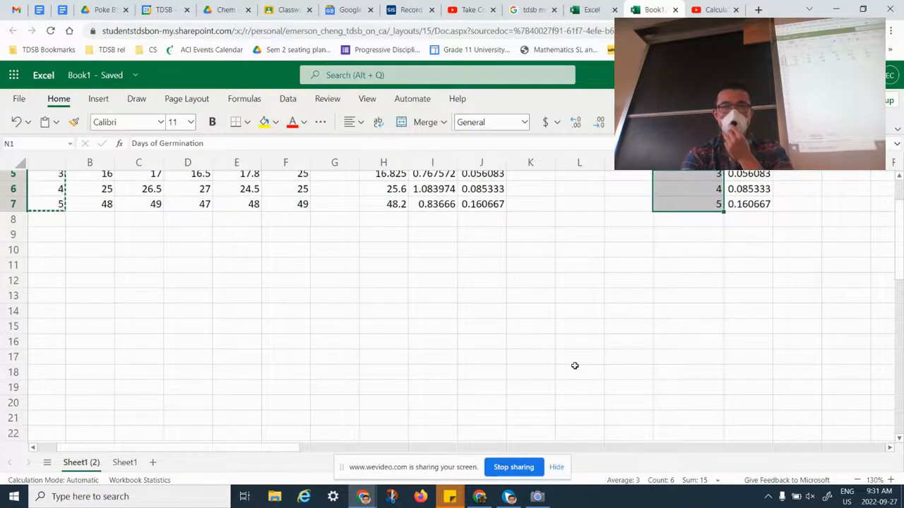
scroll(574, 365, up, 2)
click(699, 178)
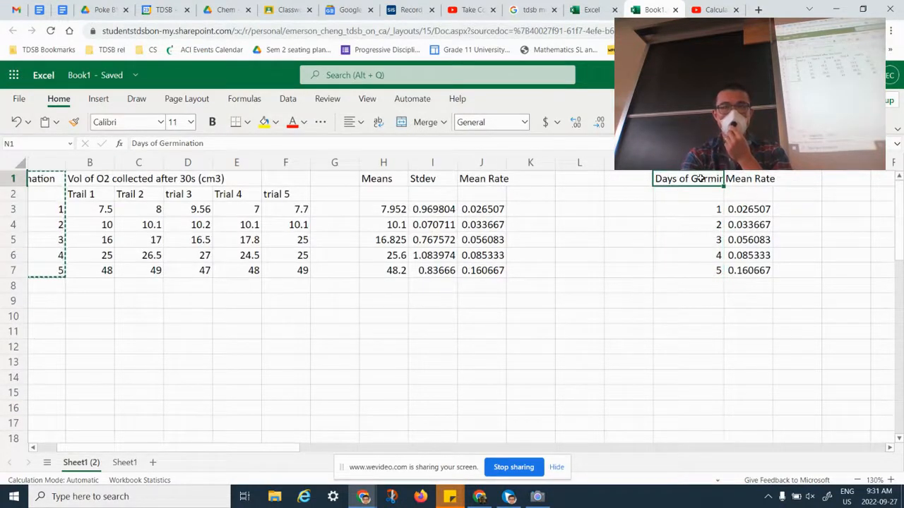
drag(699, 179, 747, 270)
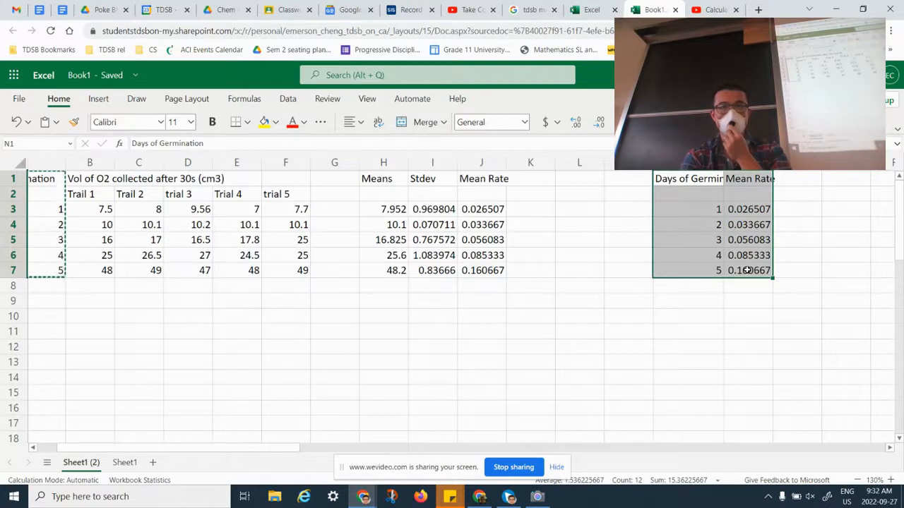
click(99, 103)
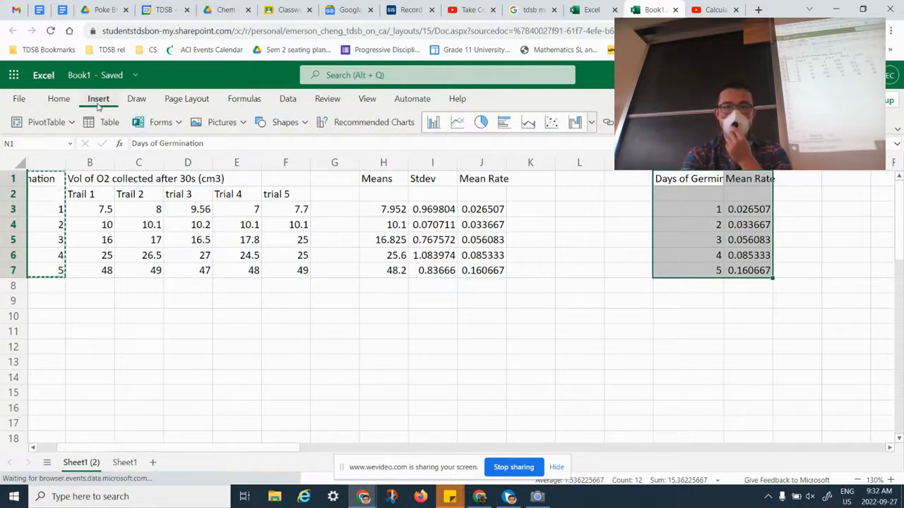
click(592, 124)
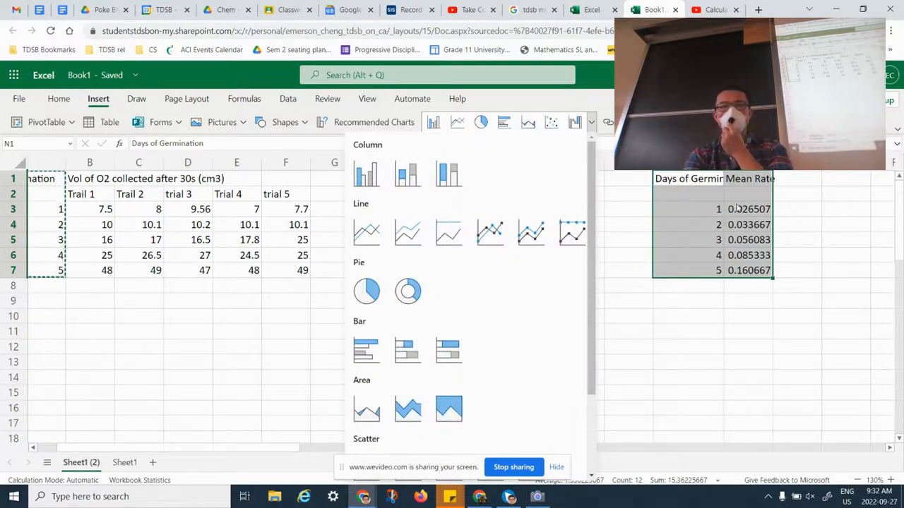
click(764, 276)
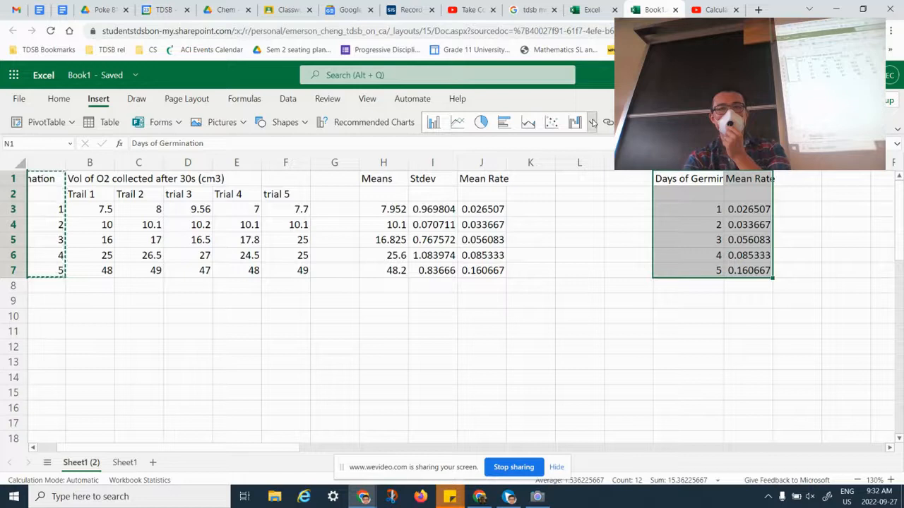
click(592, 123)
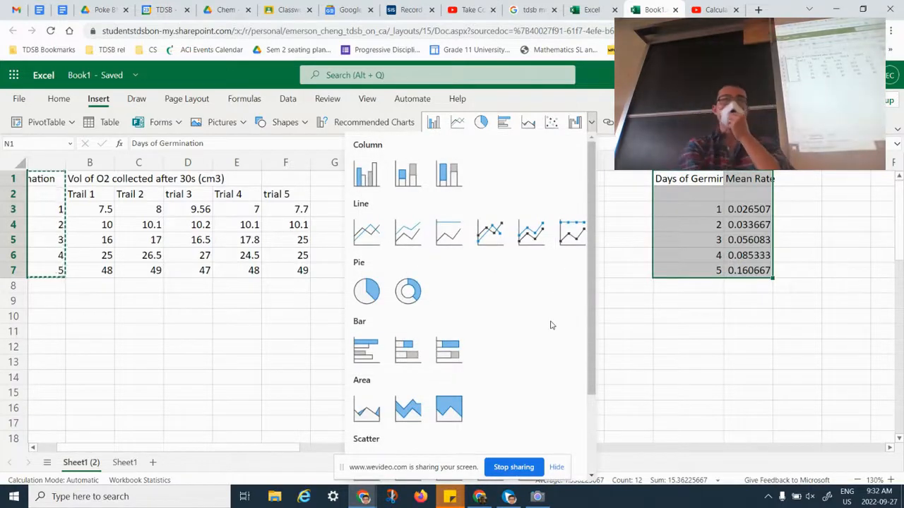
scroll(551, 325, down, 2)
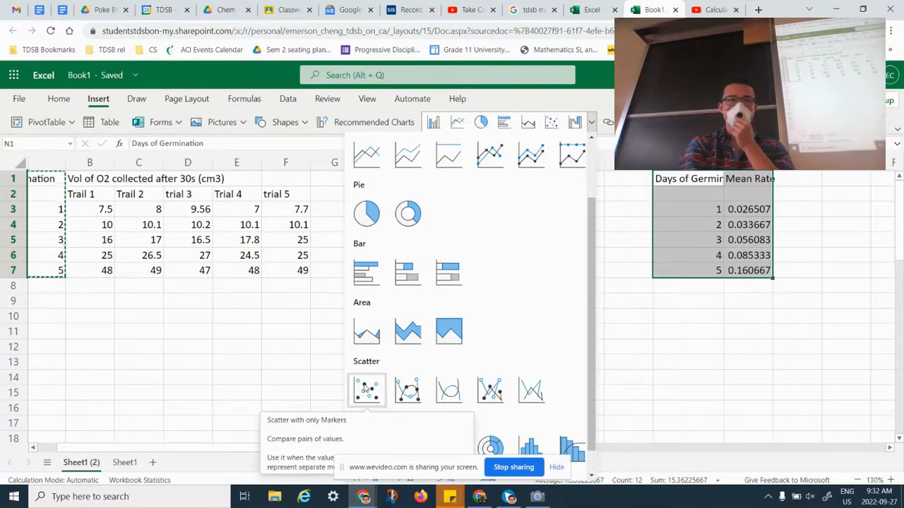
click(365, 387)
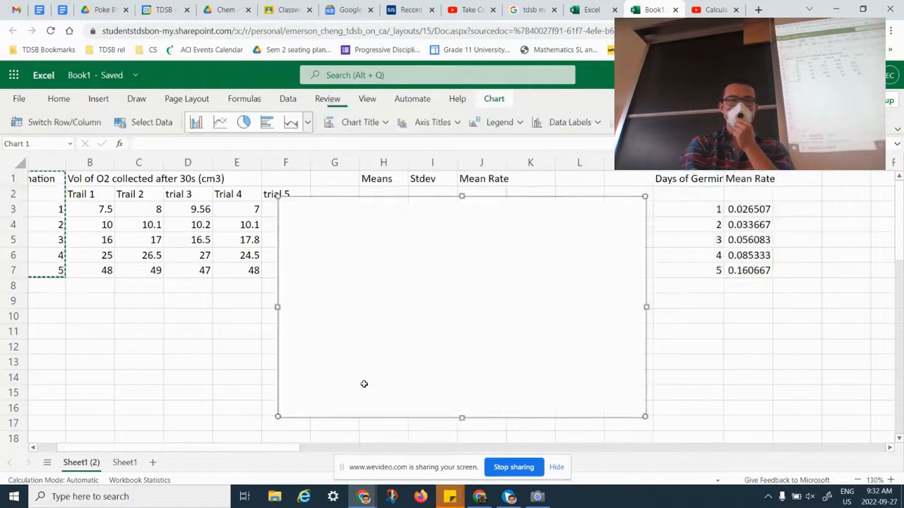
Step: Move the scatter chart below the data table so that it starts around row 9
scroll(687, 373, down, 2)
scroll(686, 373, up, 2)
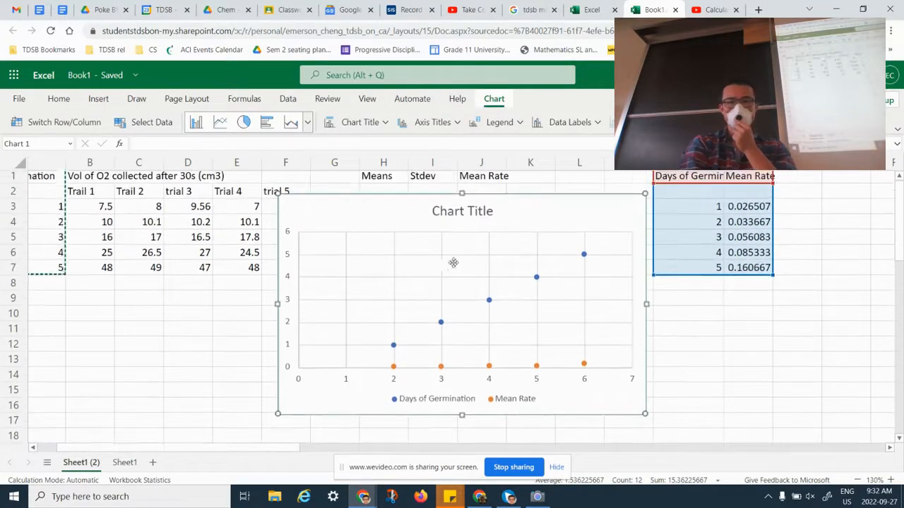
drag(417, 194, 426, 299)
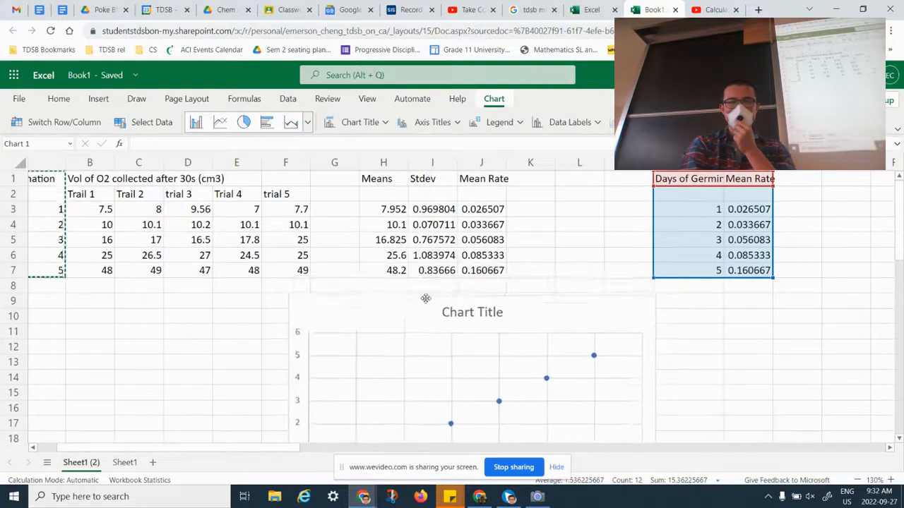
scroll(741, 361, down, 3)
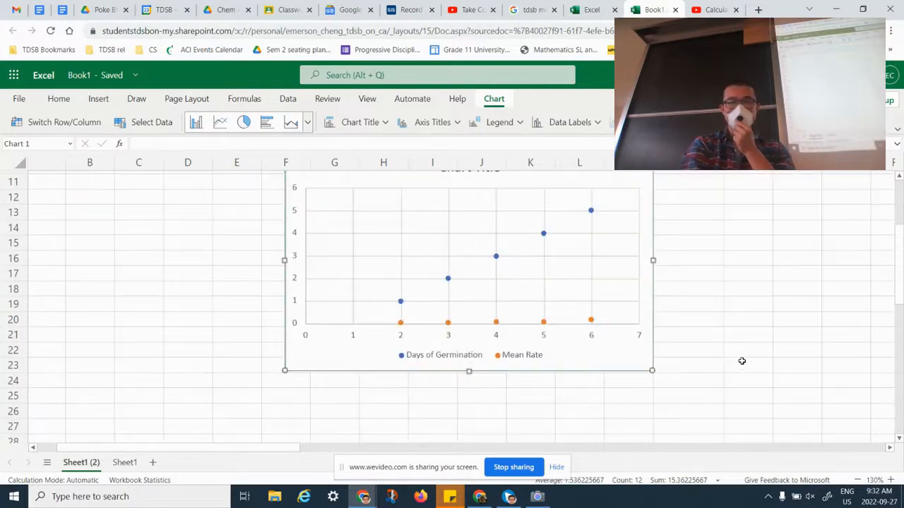
scroll(516, 382, up, 3)
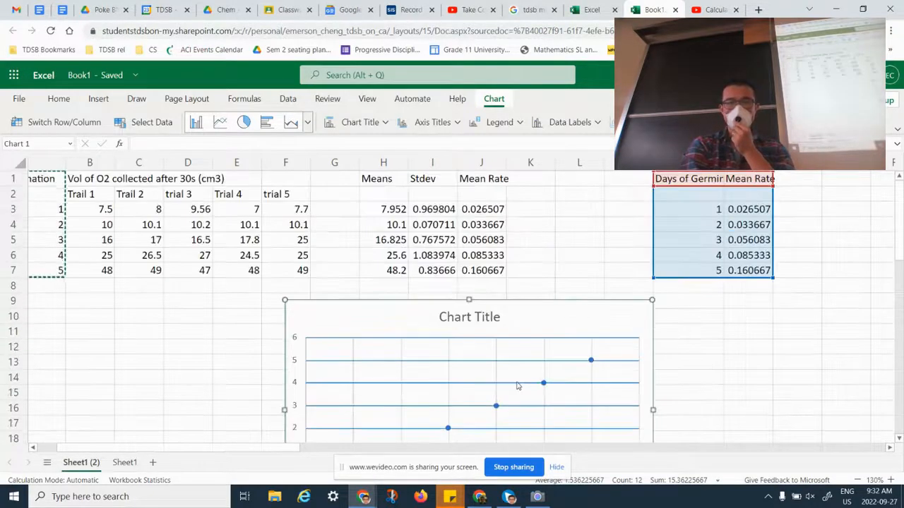
scroll(516, 385, down, 3)
scroll(516, 386, up, 1)
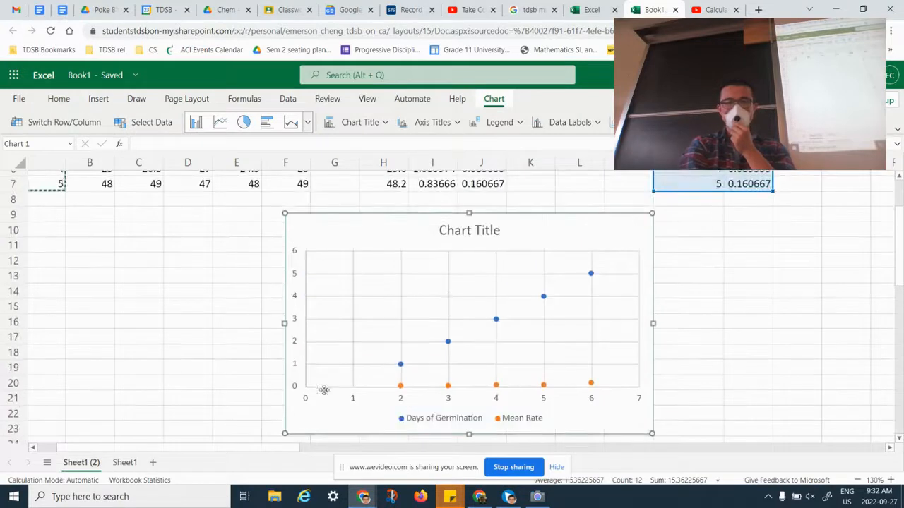
Step: Open the chart's formatting options and examine the settings for the Days of Germination and Mean Rate series
double_click(403, 404)
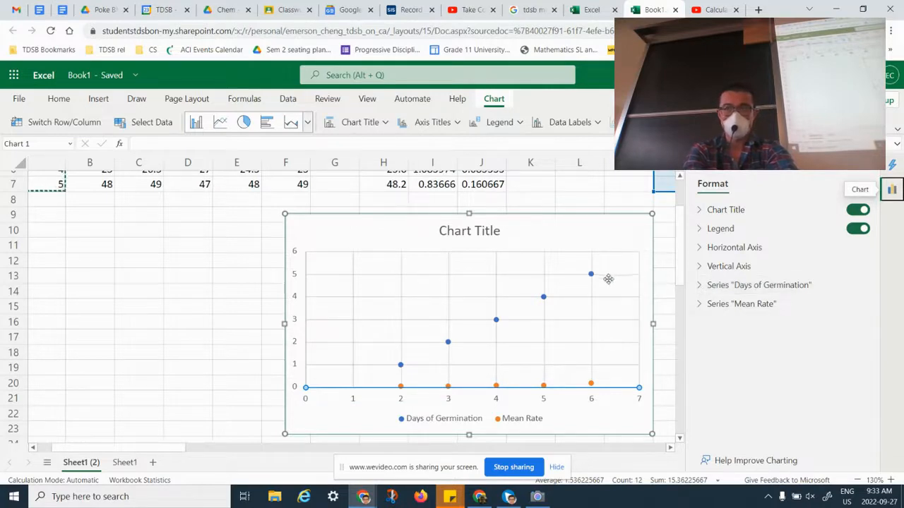
click(480, 420)
click(480, 420)
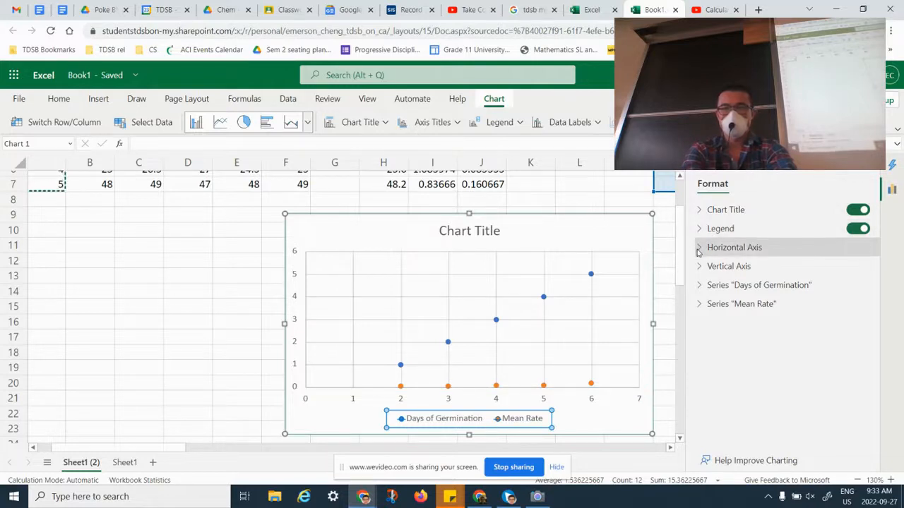
click(759, 285)
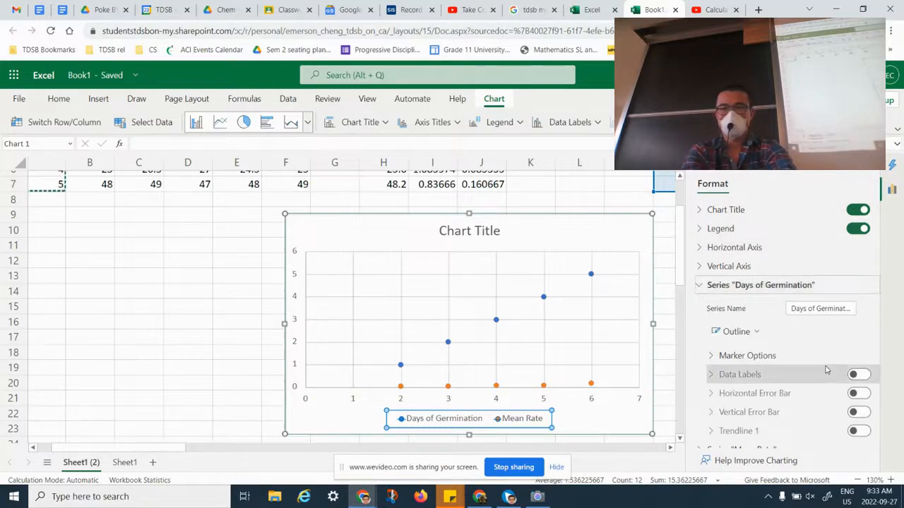
scroll(826, 370, down, 1)
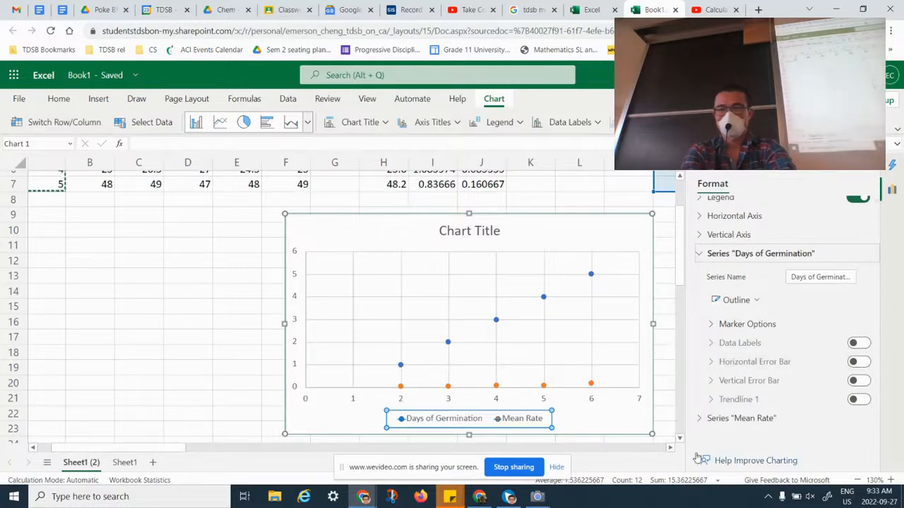
click(701, 420)
scroll(701, 419, down, 3)
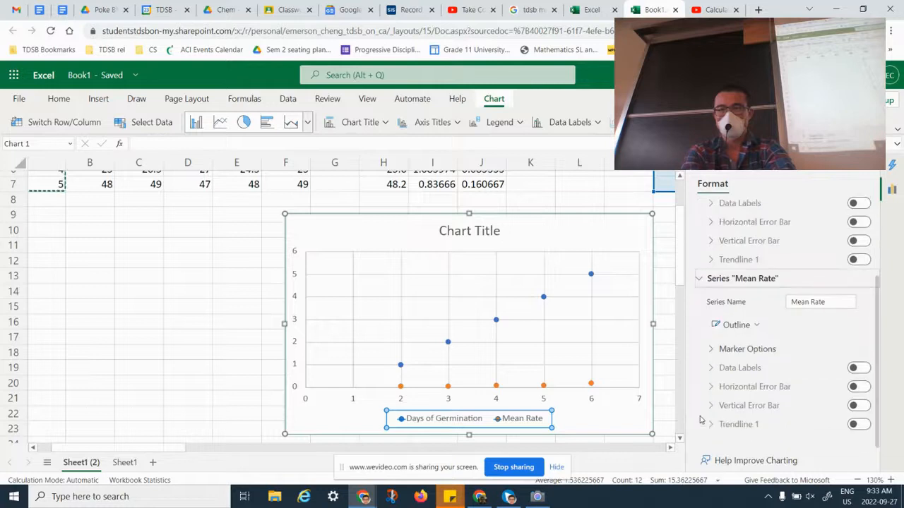
scroll(713, 258, up, 4)
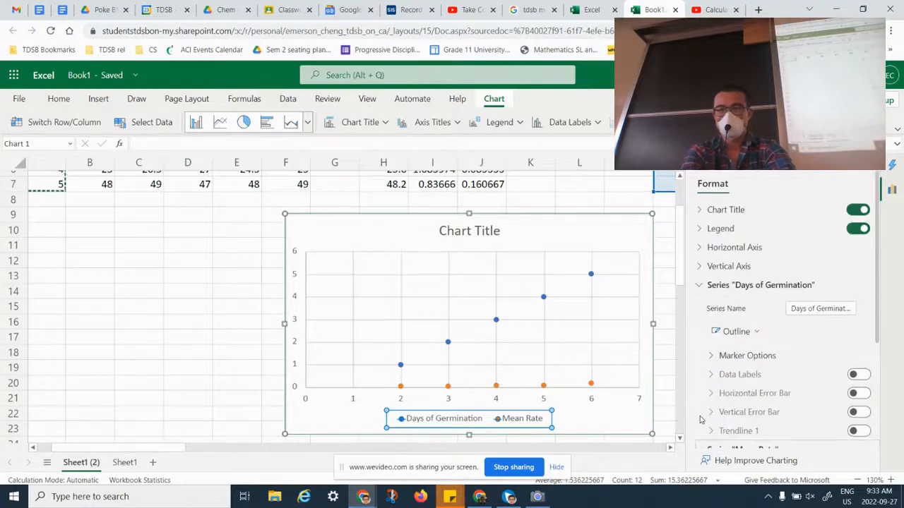
click(295, 300)
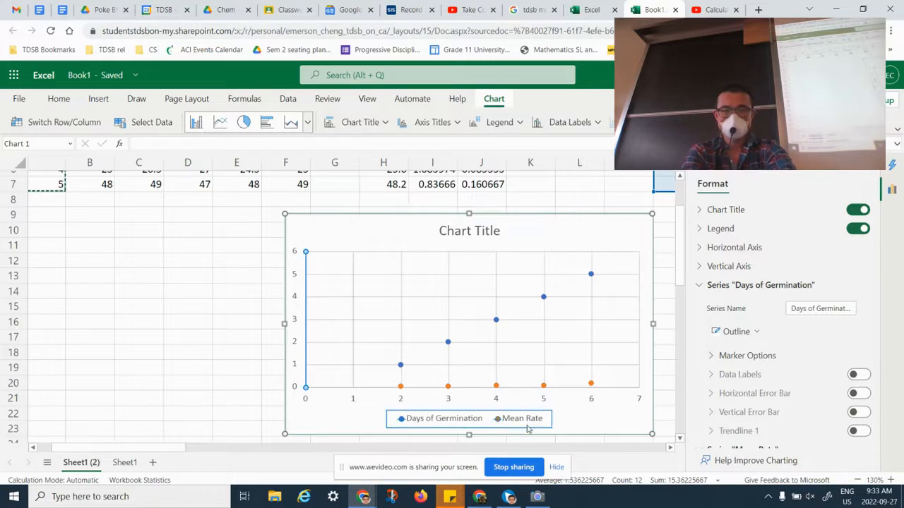
click(656, 219)
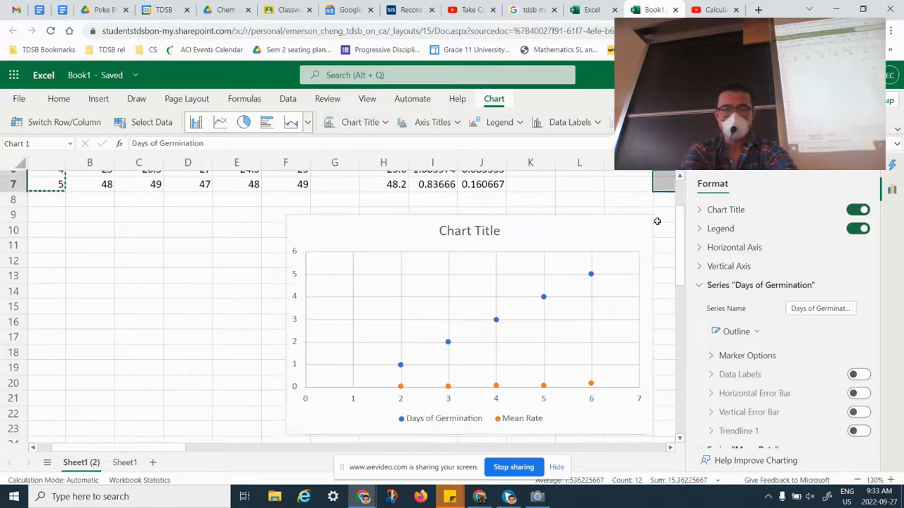
Step: Delete the scatter chart that plots Days of Germination and Mean Rate as two series
click(607, 279)
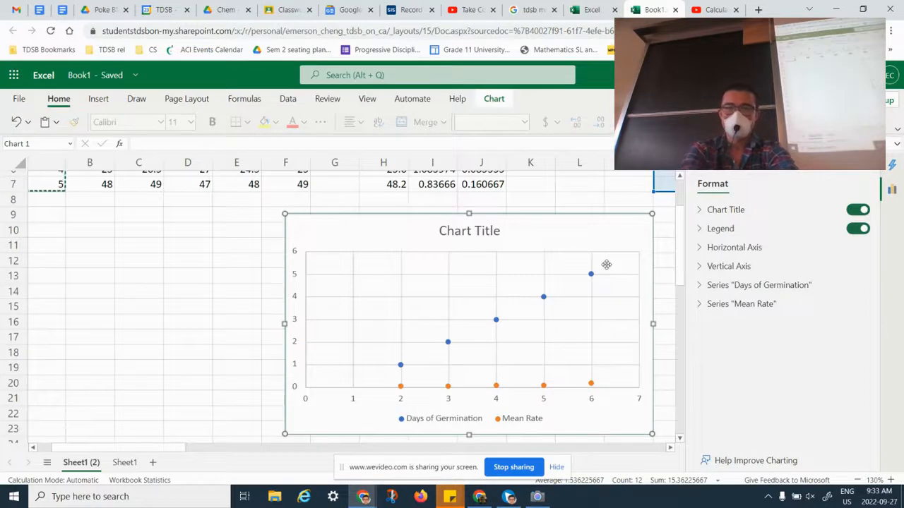
key(Delete)
scroll(607, 265, up, 2)
scroll(607, 265, right, 2)
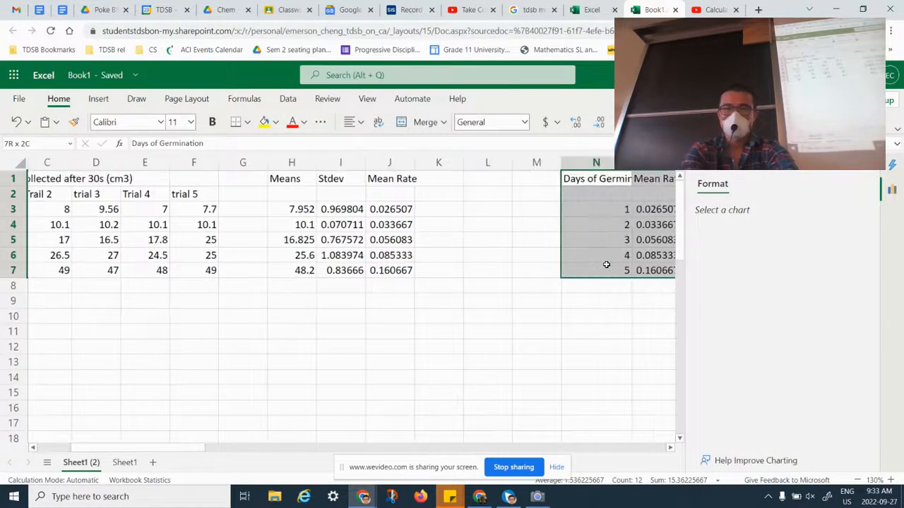
Step: Insert a Scatter with only Markers chart from the numeric days and mean rate values in N3:O7, excluding the headers
click(656, 209)
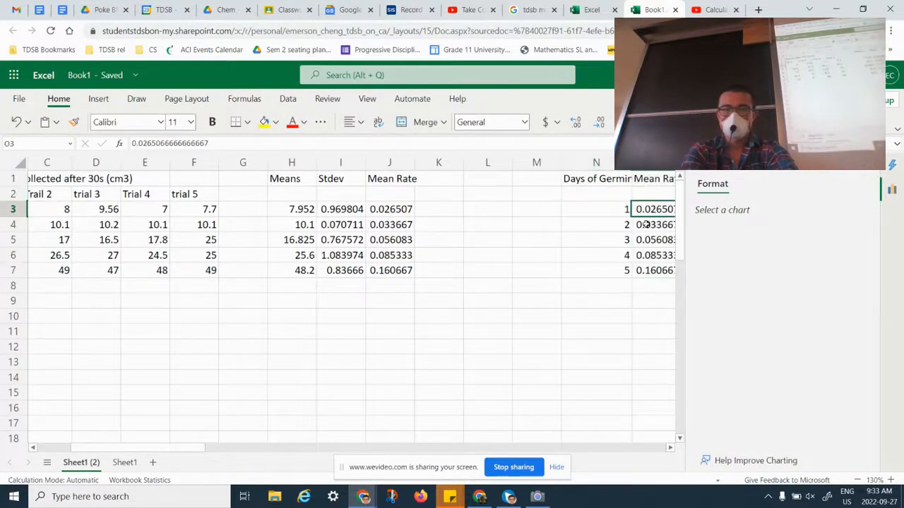
drag(615, 206, 651, 270)
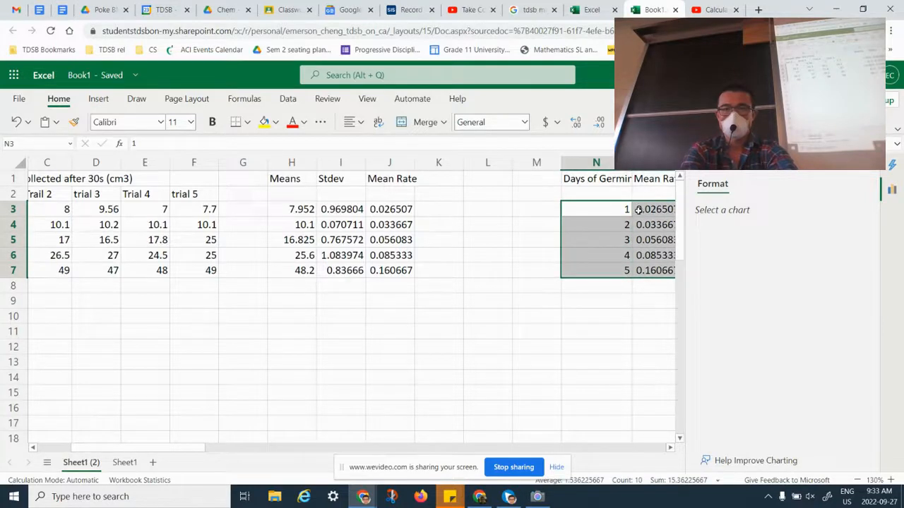
click(99, 99)
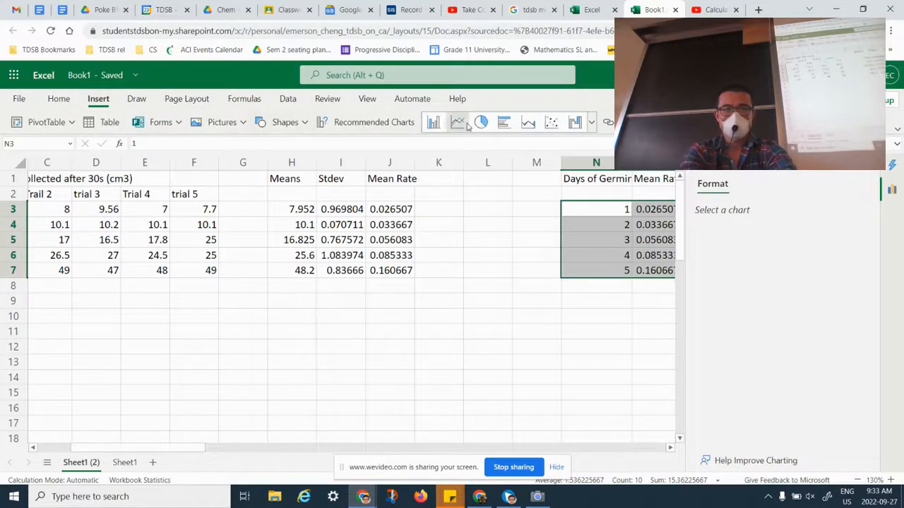
click(593, 129)
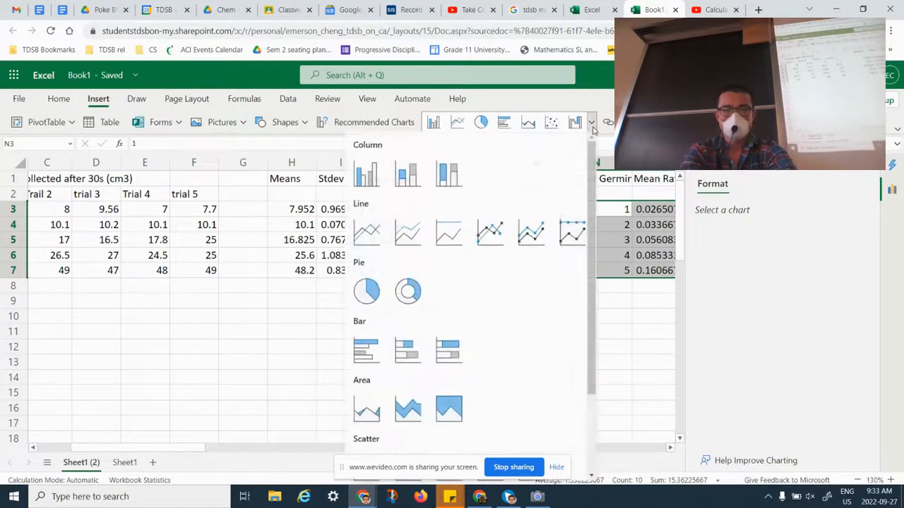
scroll(461, 326, down, 3)
click(373, 356)
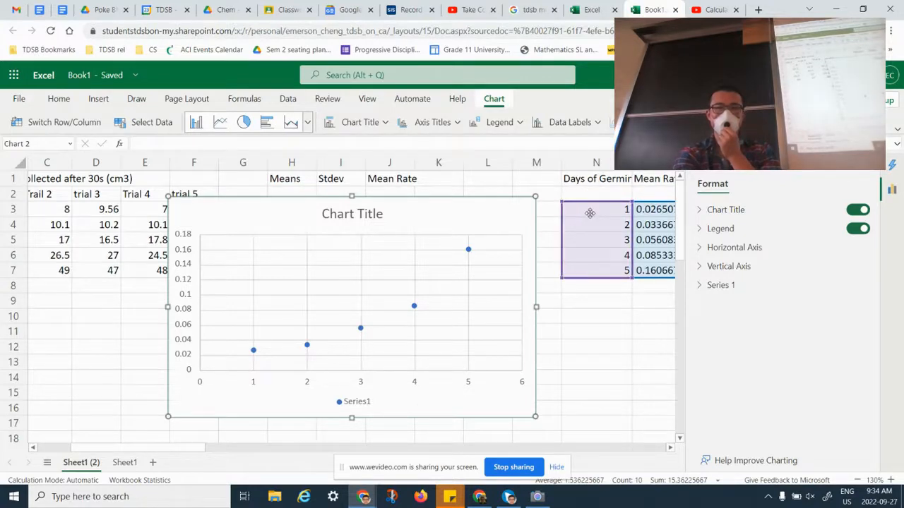
Step: Open the Series 1 formatting options for the new scatter chart and turn on a linear trendline
scroll(648, 230, right, 1)
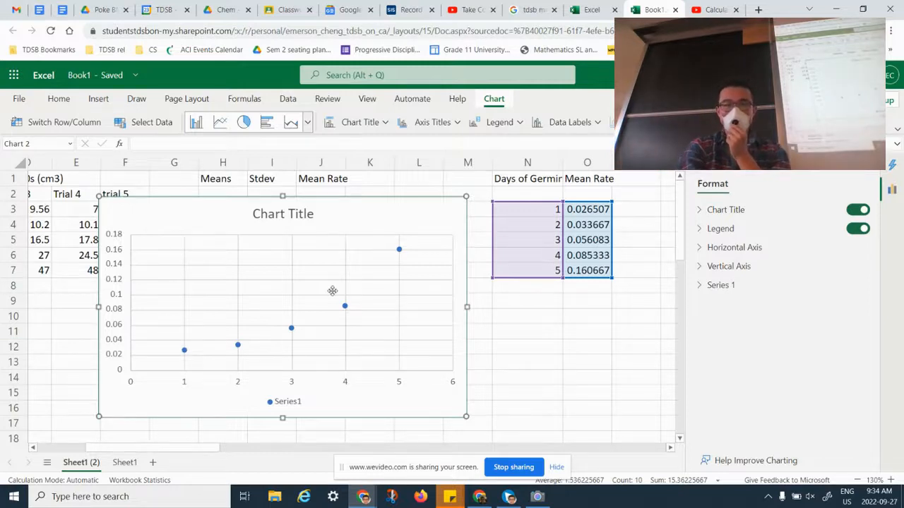
click(399, 250)
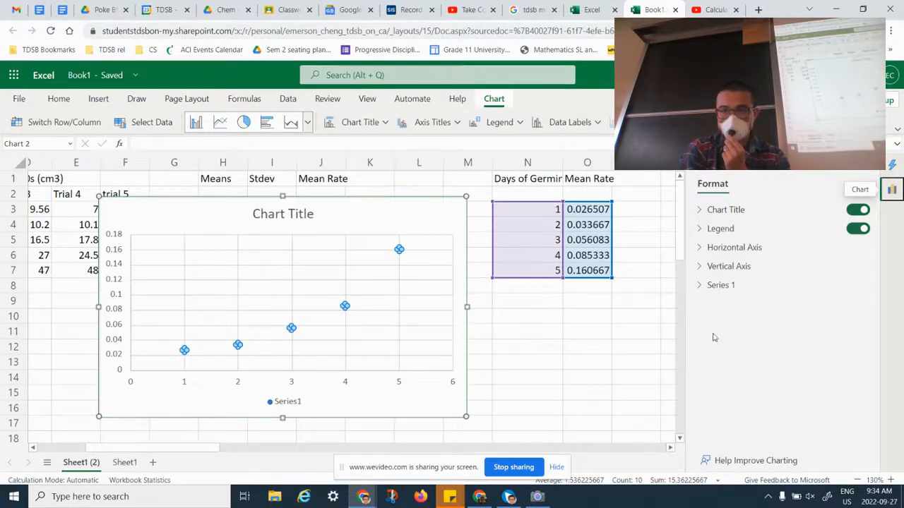
click(705, 287)
scroll(754, 376, down, 1)
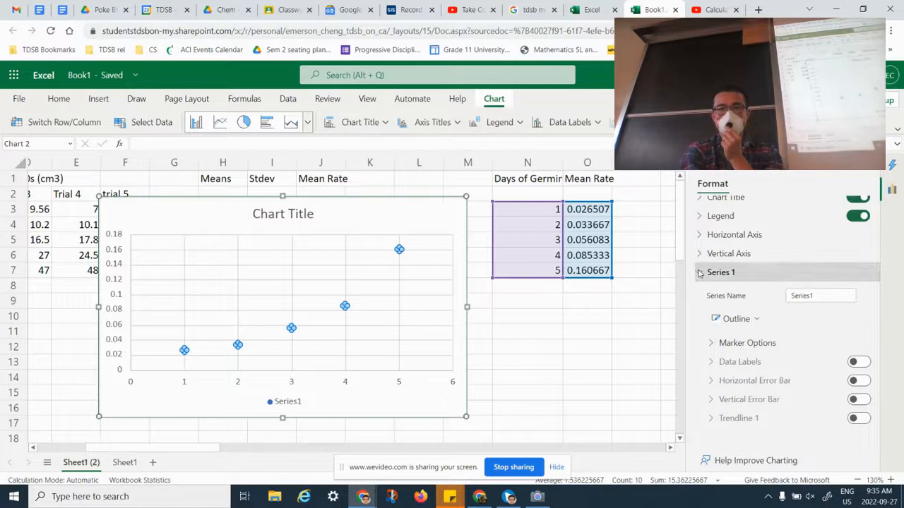
click(862, 420)
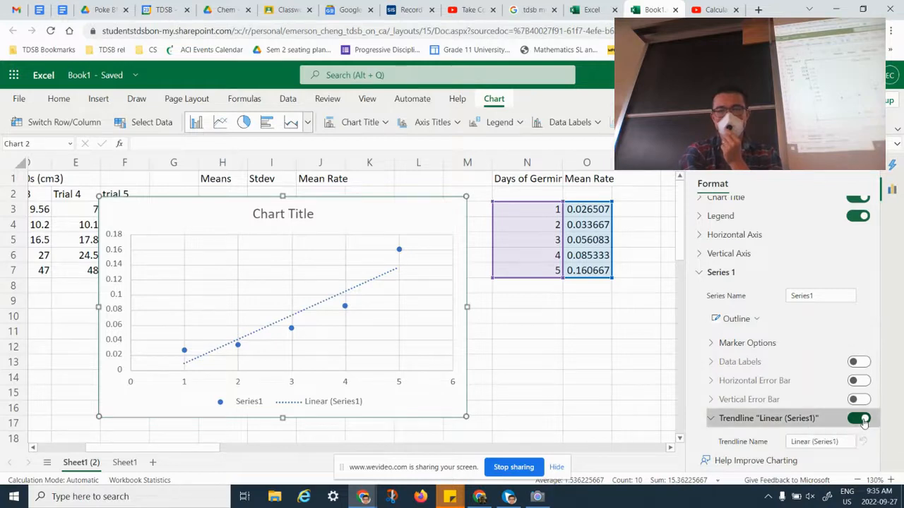
click(862, 419)
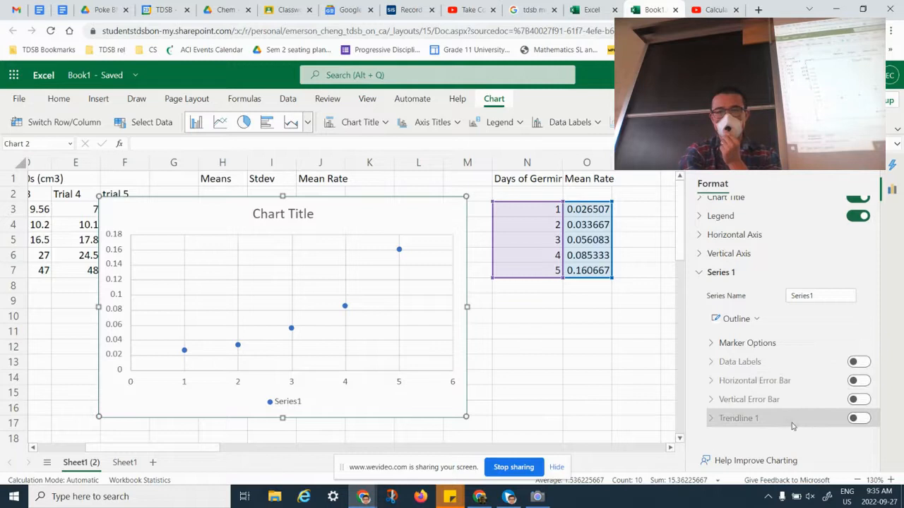
click(866, 419)
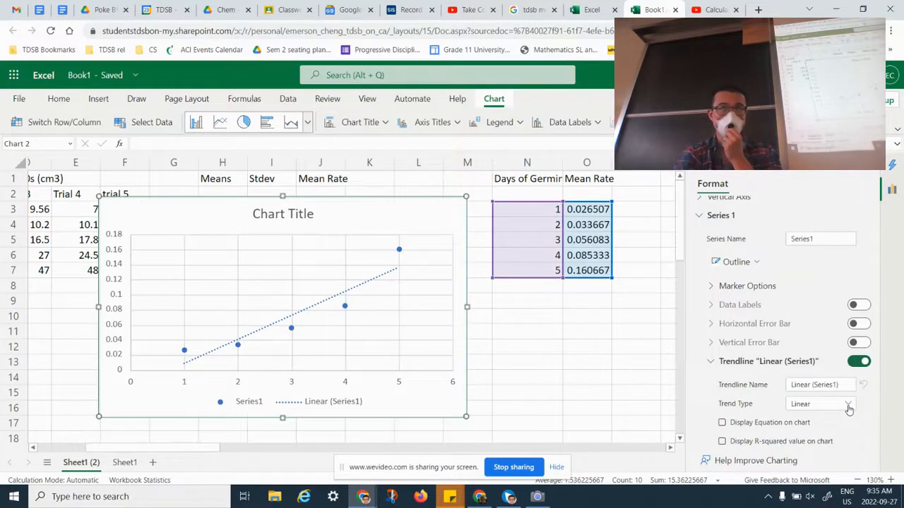
Step: Try the Exponential and Logarithmic trend types on the Series 1 trendline
click(848, 405)
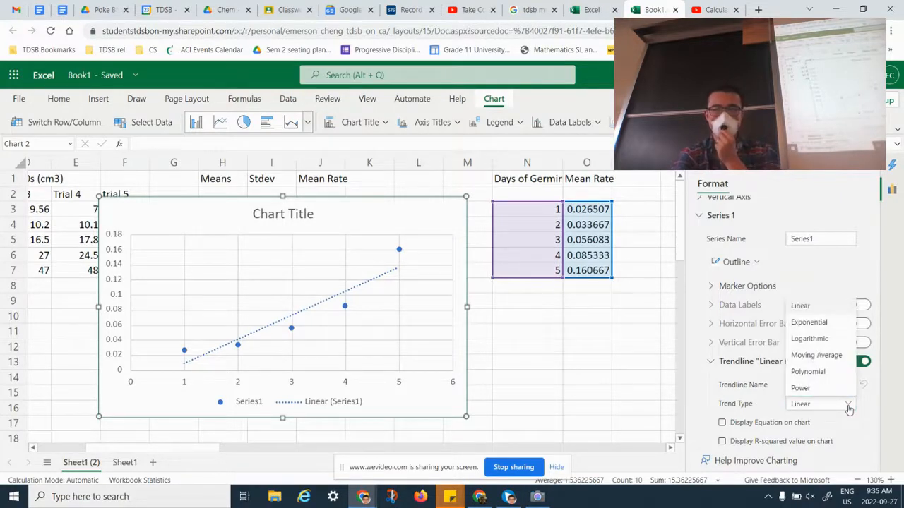
click(831, 329)
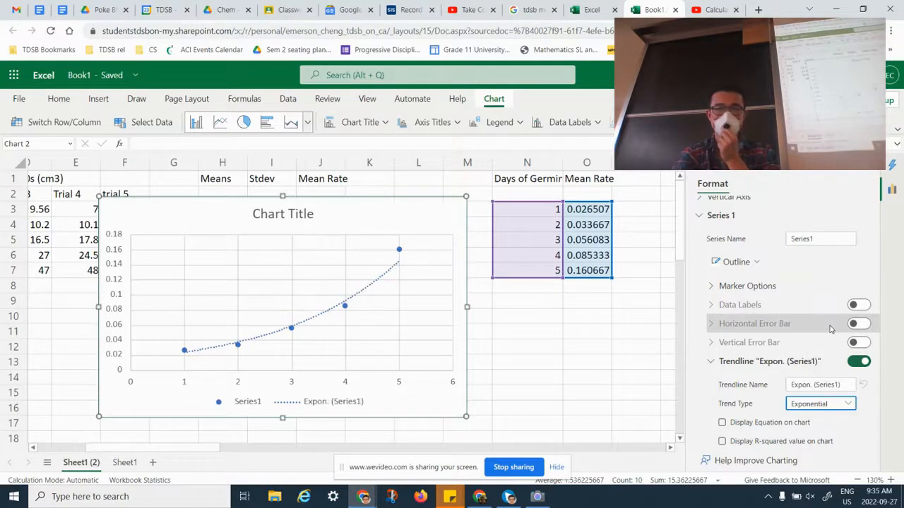
scroll(851, 435, down, 1)
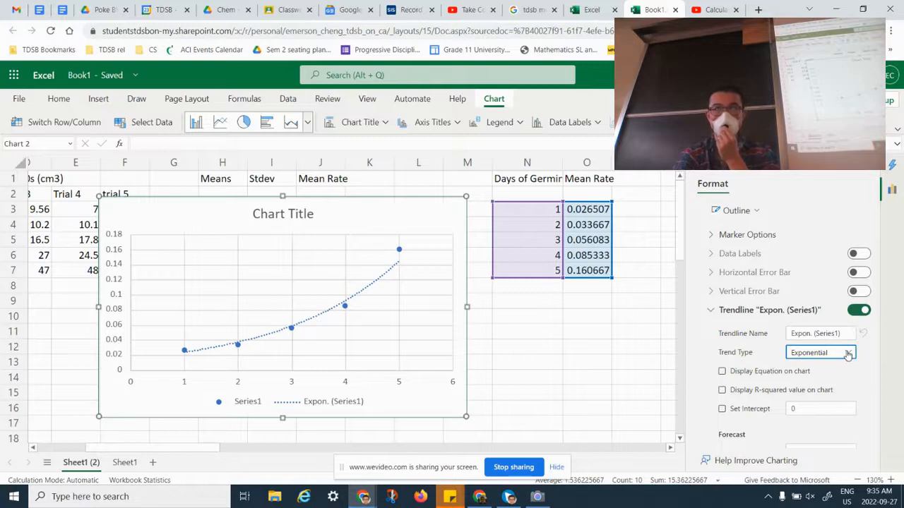
click(848, 354)
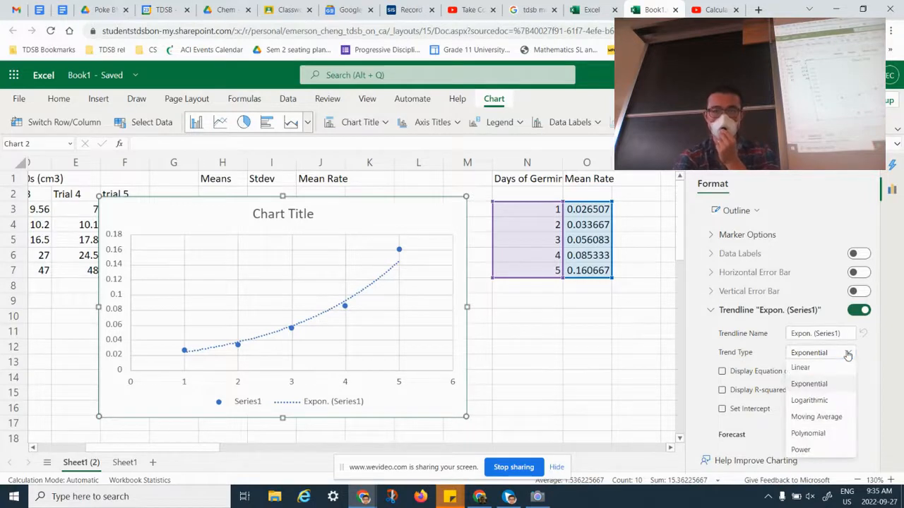
click(833, 402)
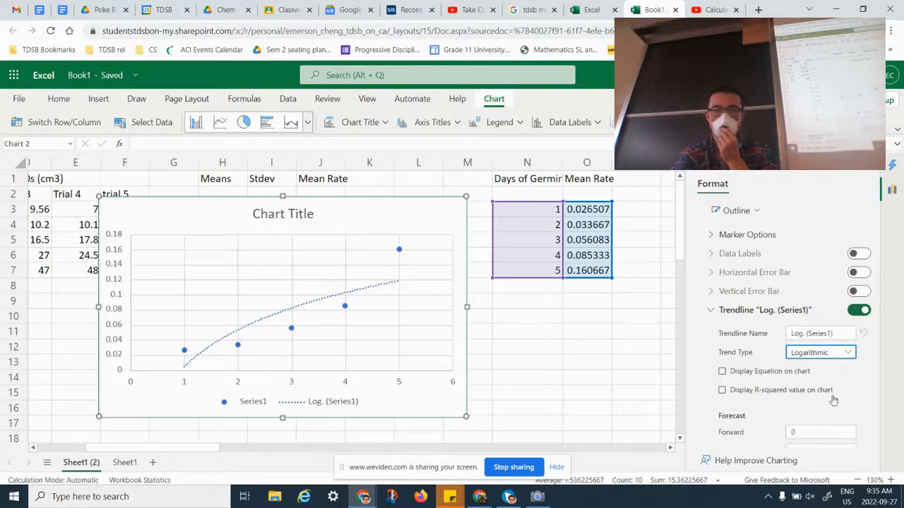
Step: Change the Series 1 trendline to the Polynomial type and set its order to 3
click(847, 353)
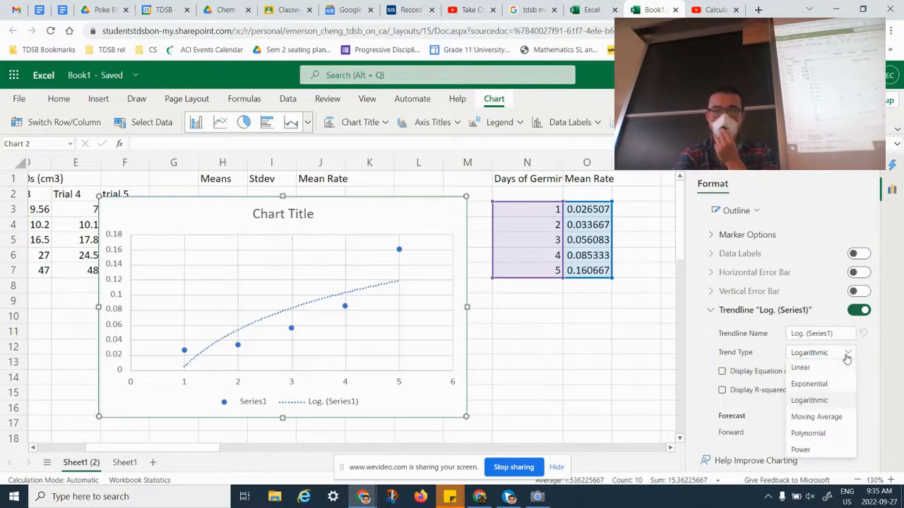
click(823, 433)
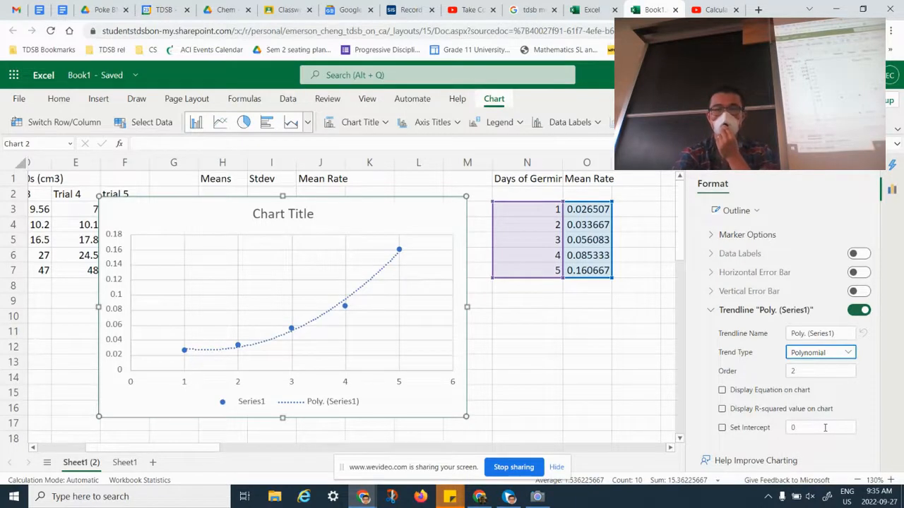
click(821, 372)
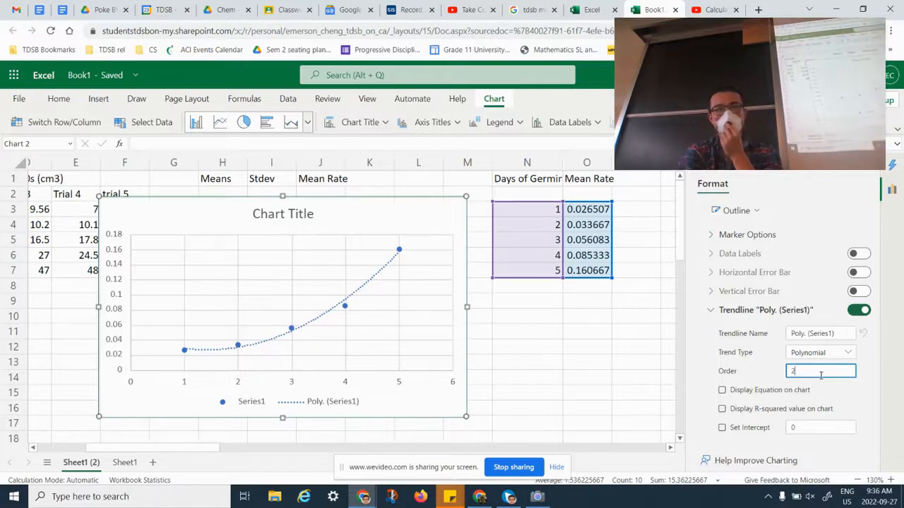
text(3)
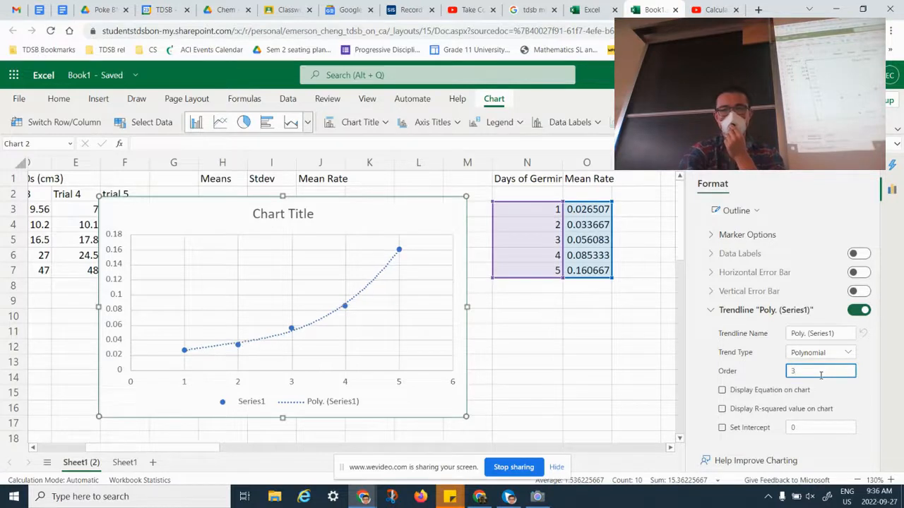
Step: Set the polynomial trendline's order to 2 and display its equation on the chart
click(850, 394)
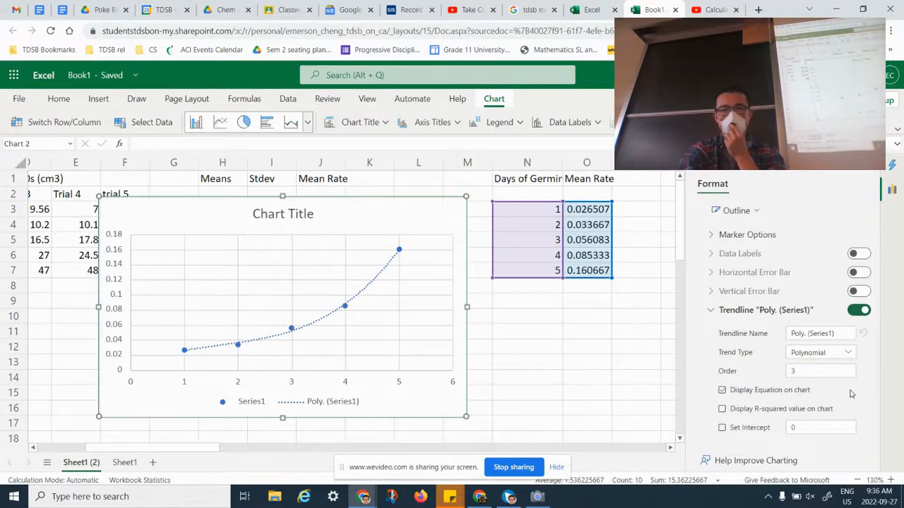
click(838, 372)
text(2)
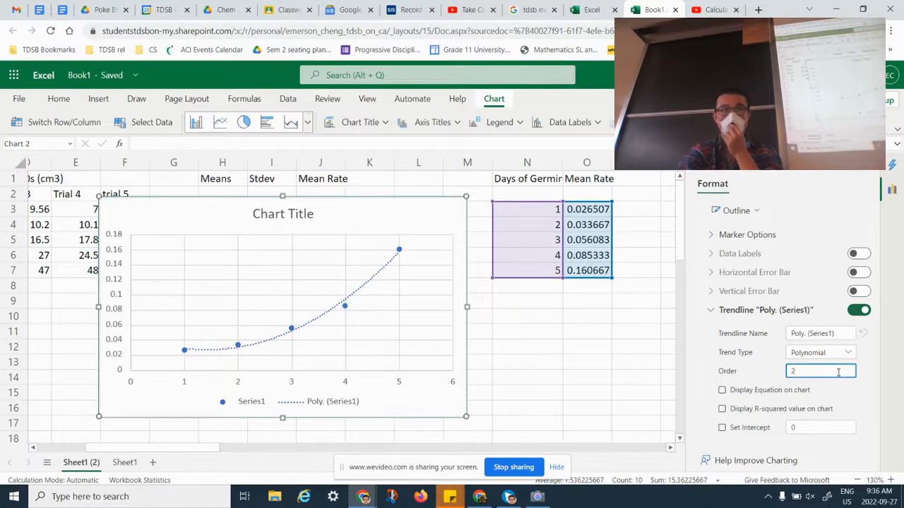
click(721, 391)
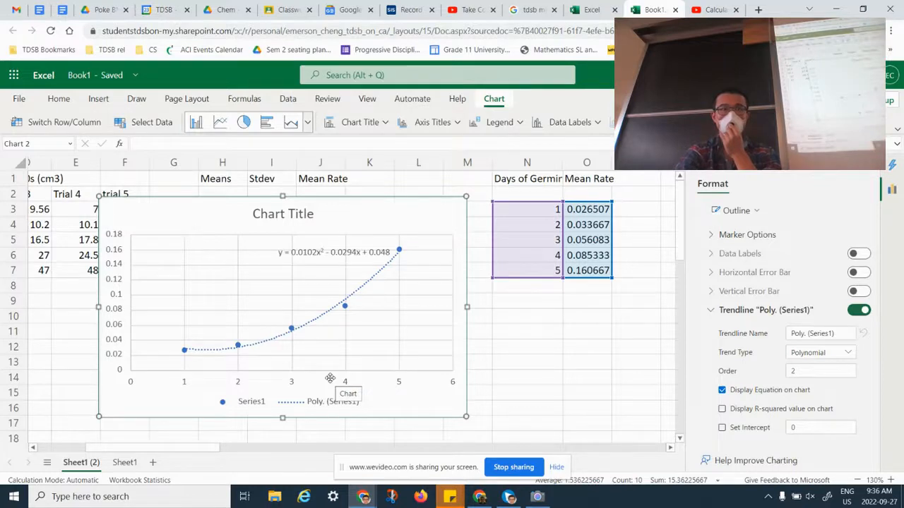
Step: Move the scatter chart below the data table so that it starts around row 10
scroll(330, 378, down, 2)
scroll(330, 378, up, 1)
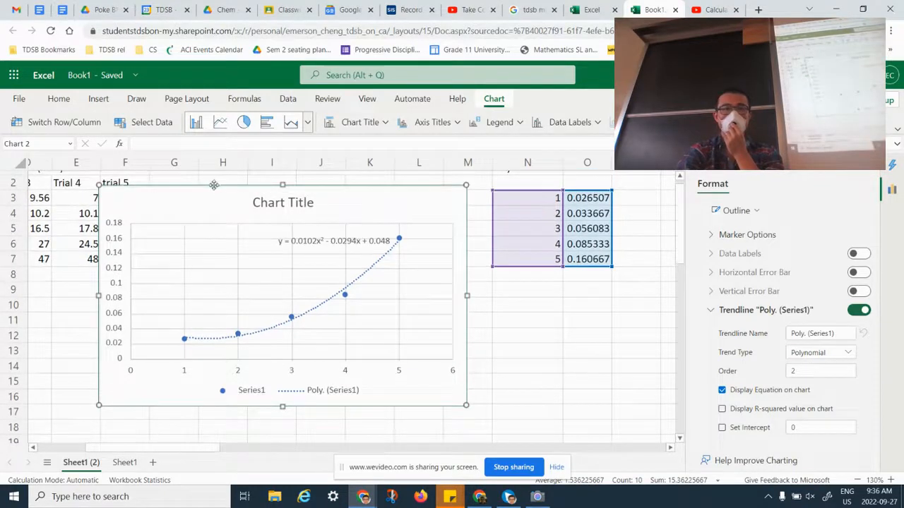
drag(214, 185, 255, 311)
right_click(255, 311)
key(Escape)
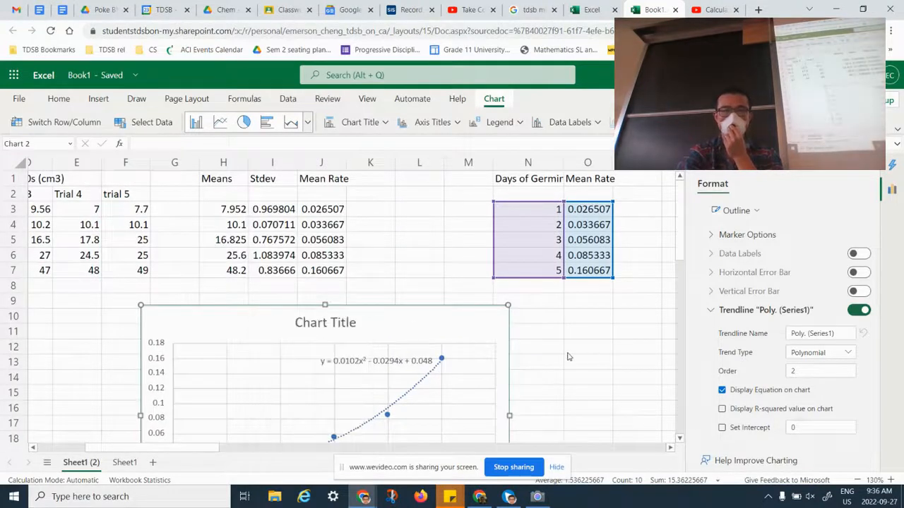
scroll(568, 356, down, 4)
scroll(568, 357, up, 1)
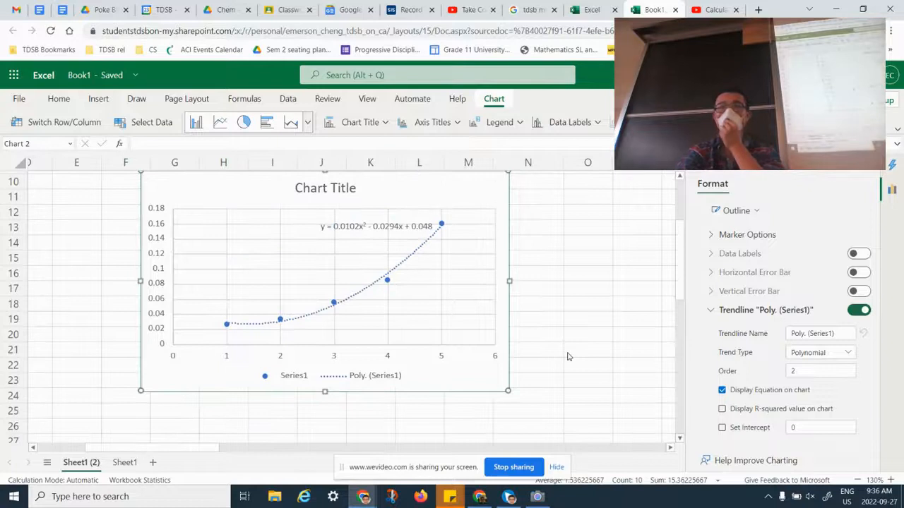